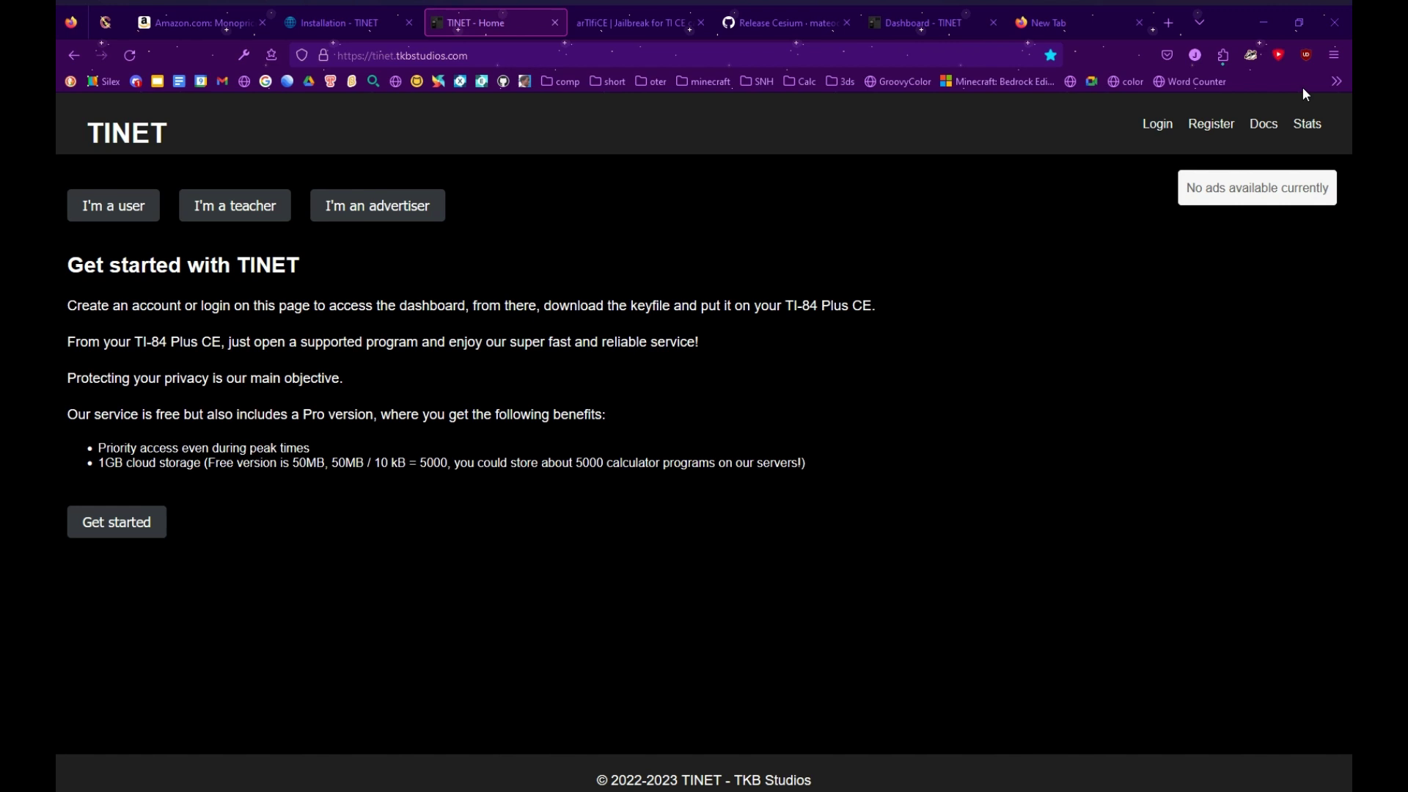
Open the TINET account dashboard, without the duplicate dashboard tab, and download the calculator keyfile
click(1222, 129)
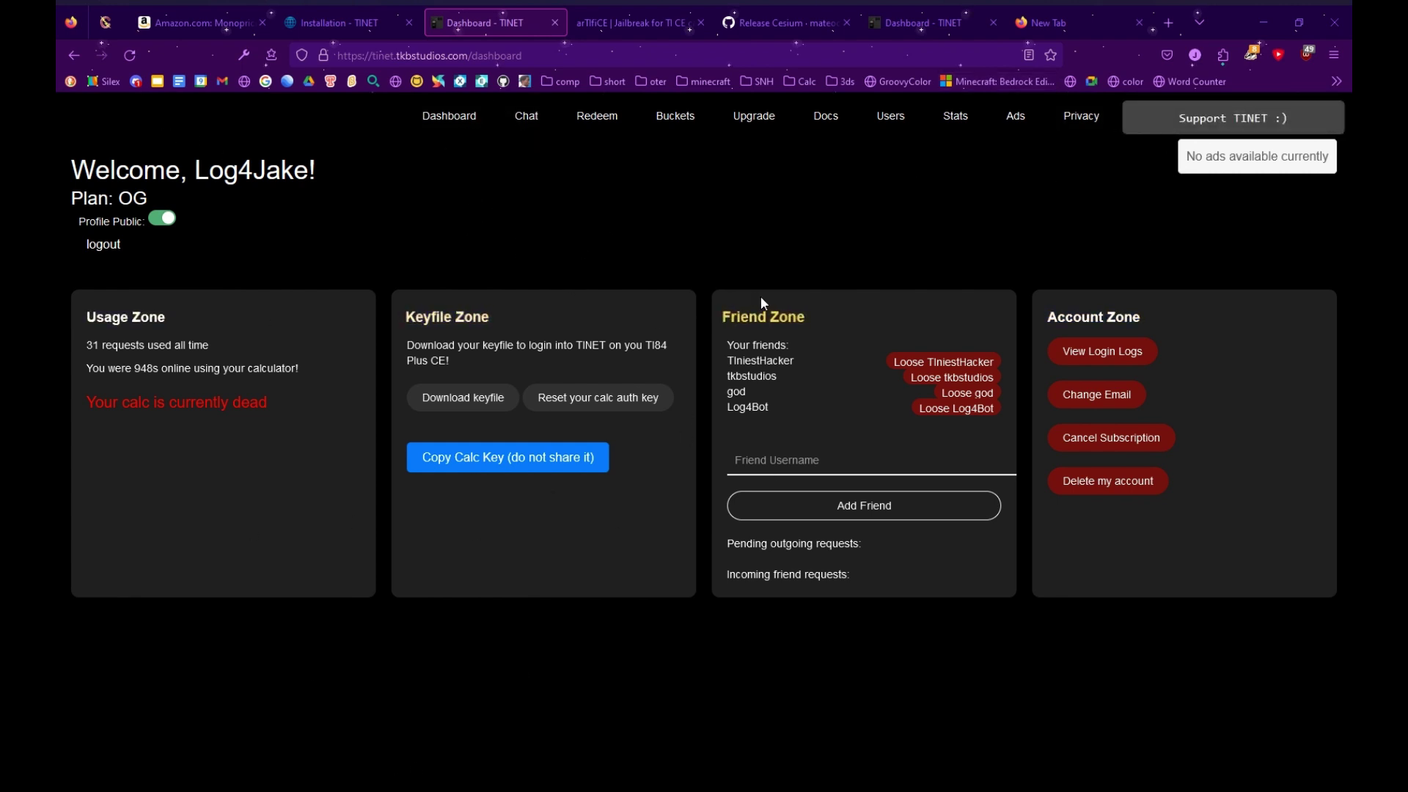
click(993, 23)
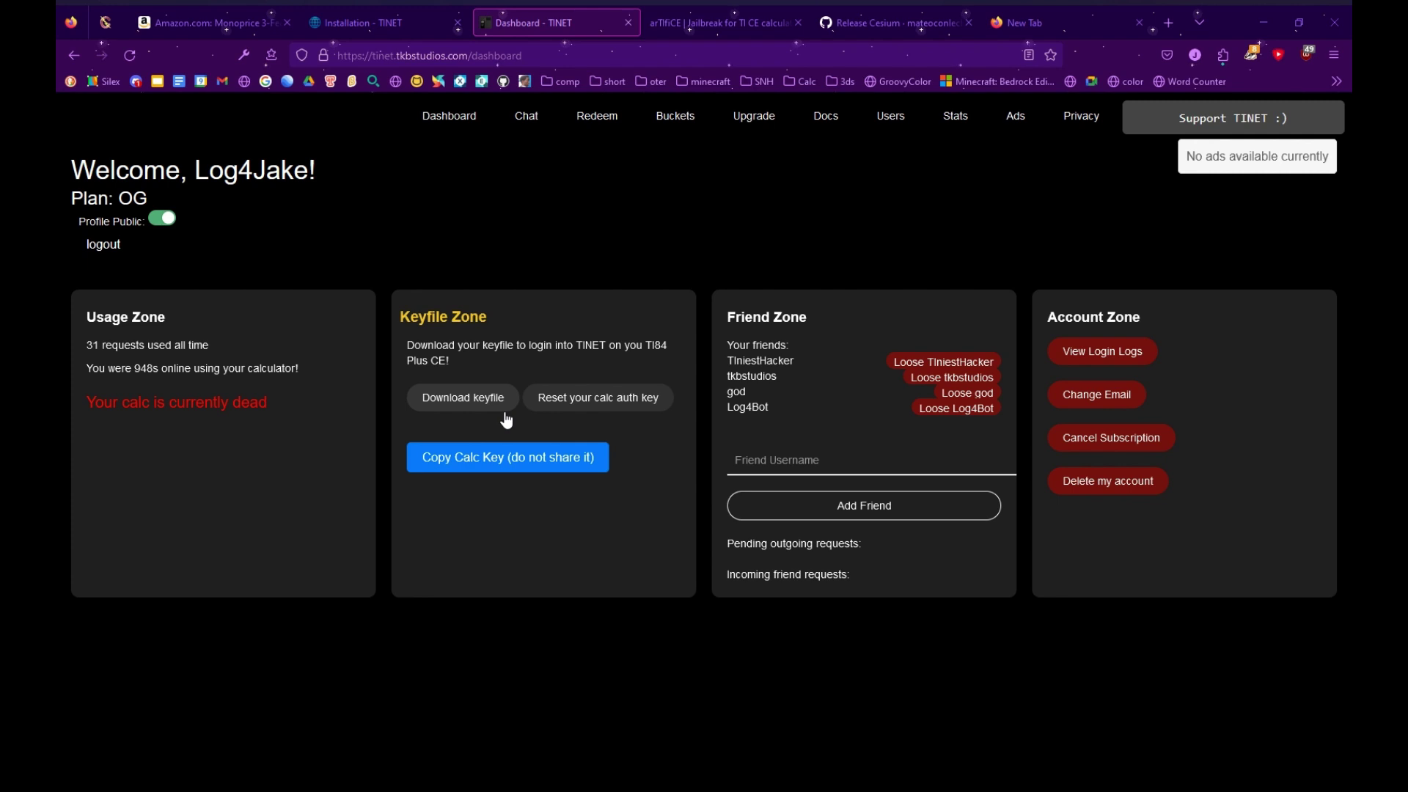
click(473, 402)
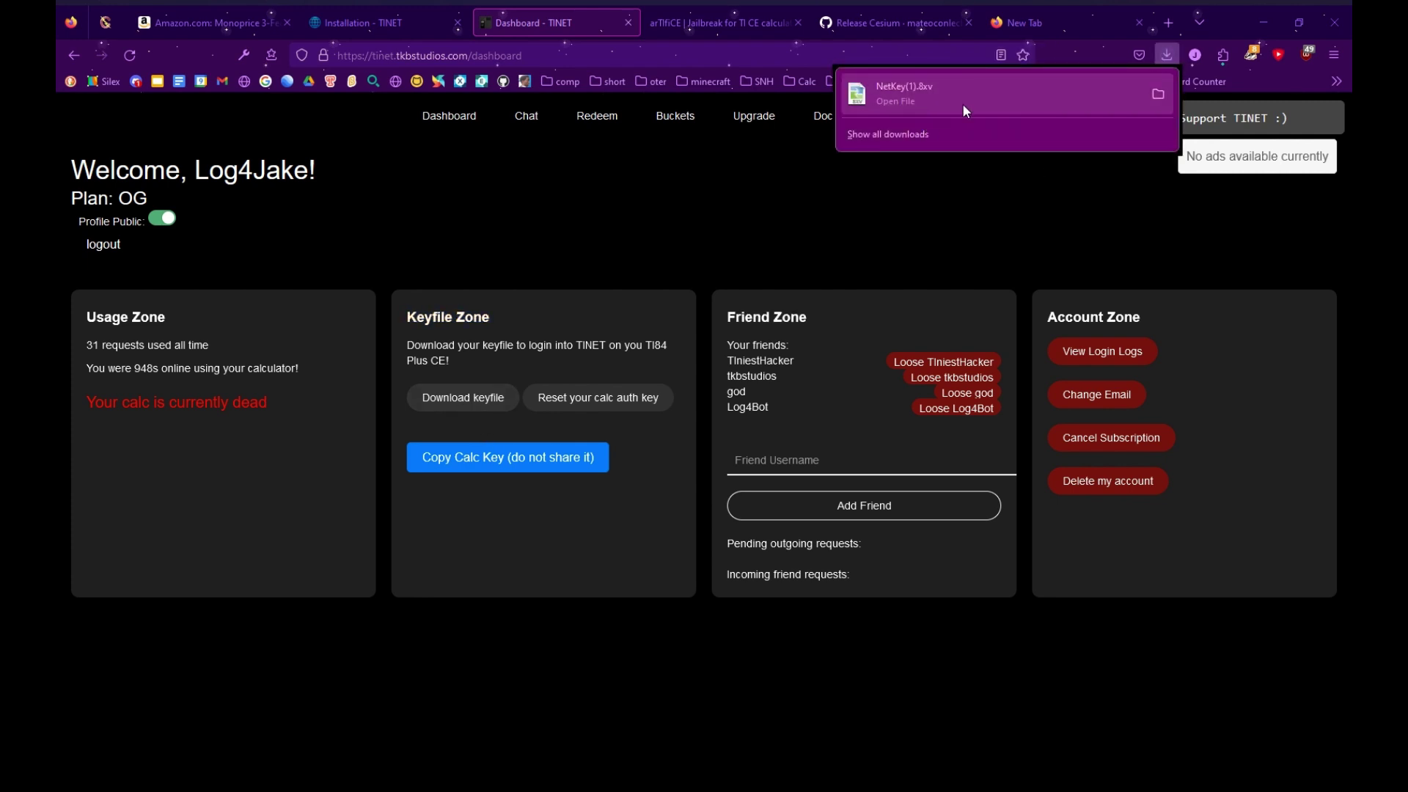
click(1068, 240)
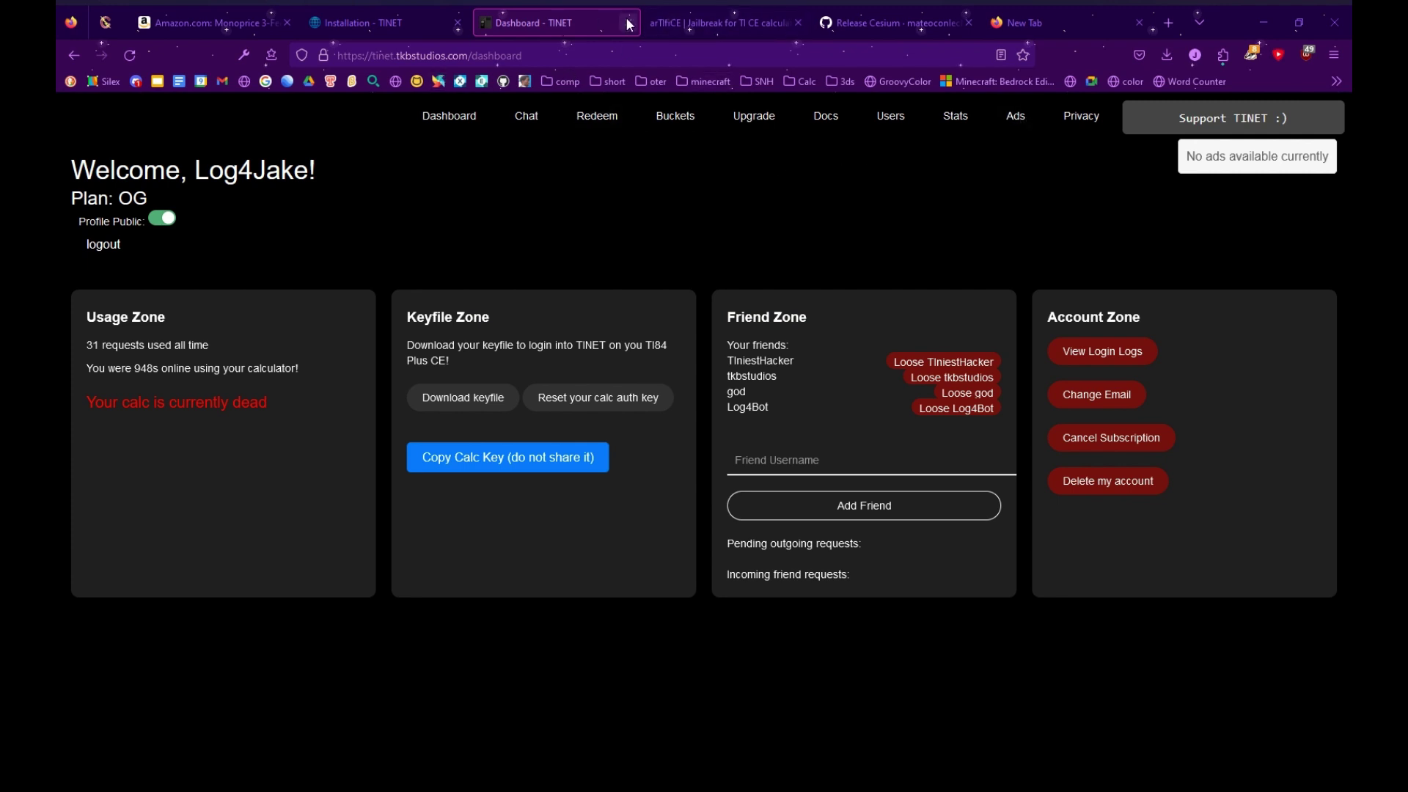
Open the client releases and bridge repository linked from the TINET installation docs in separate tabs
click(675, 22)
click(865, 26)
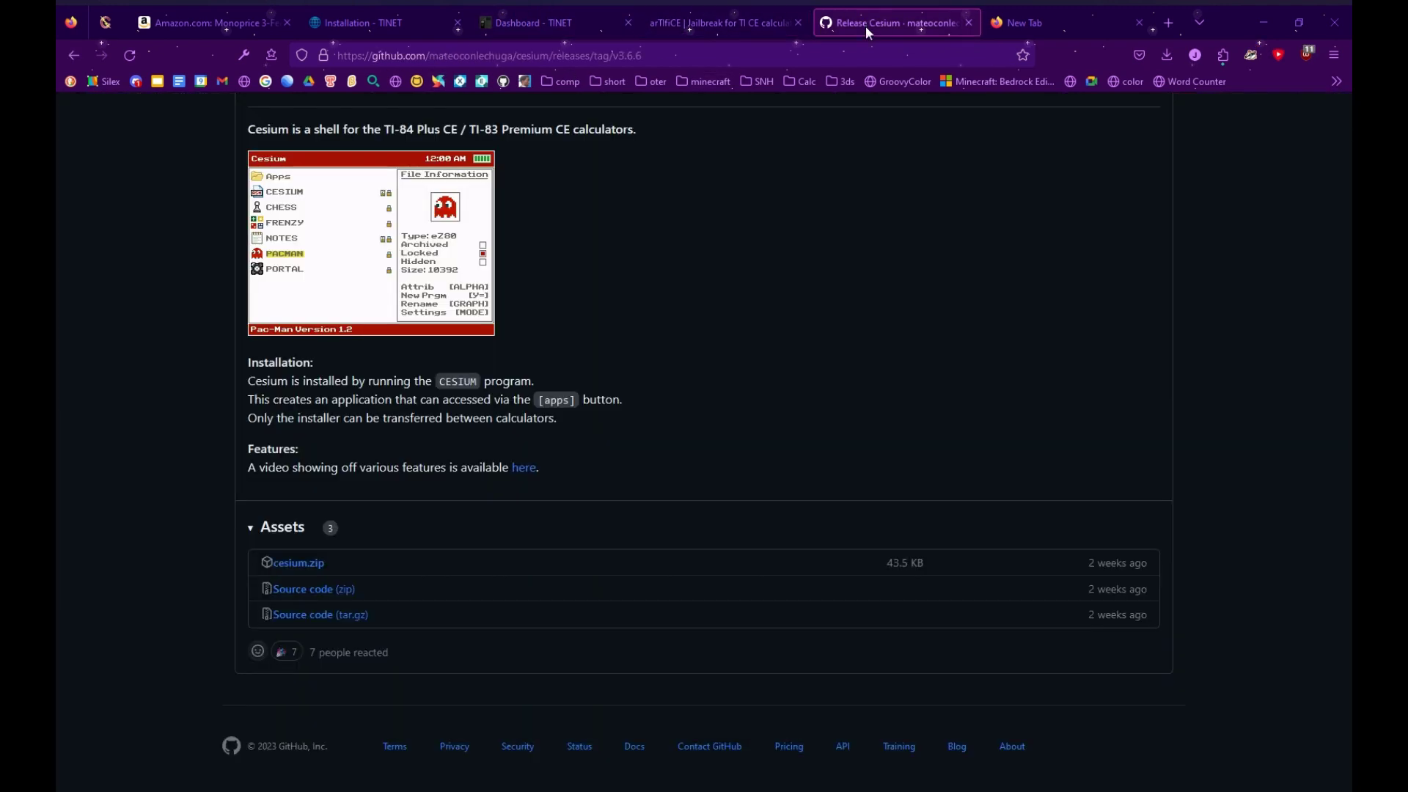
click(381, 22)
scroll(814, 339, down, 2)
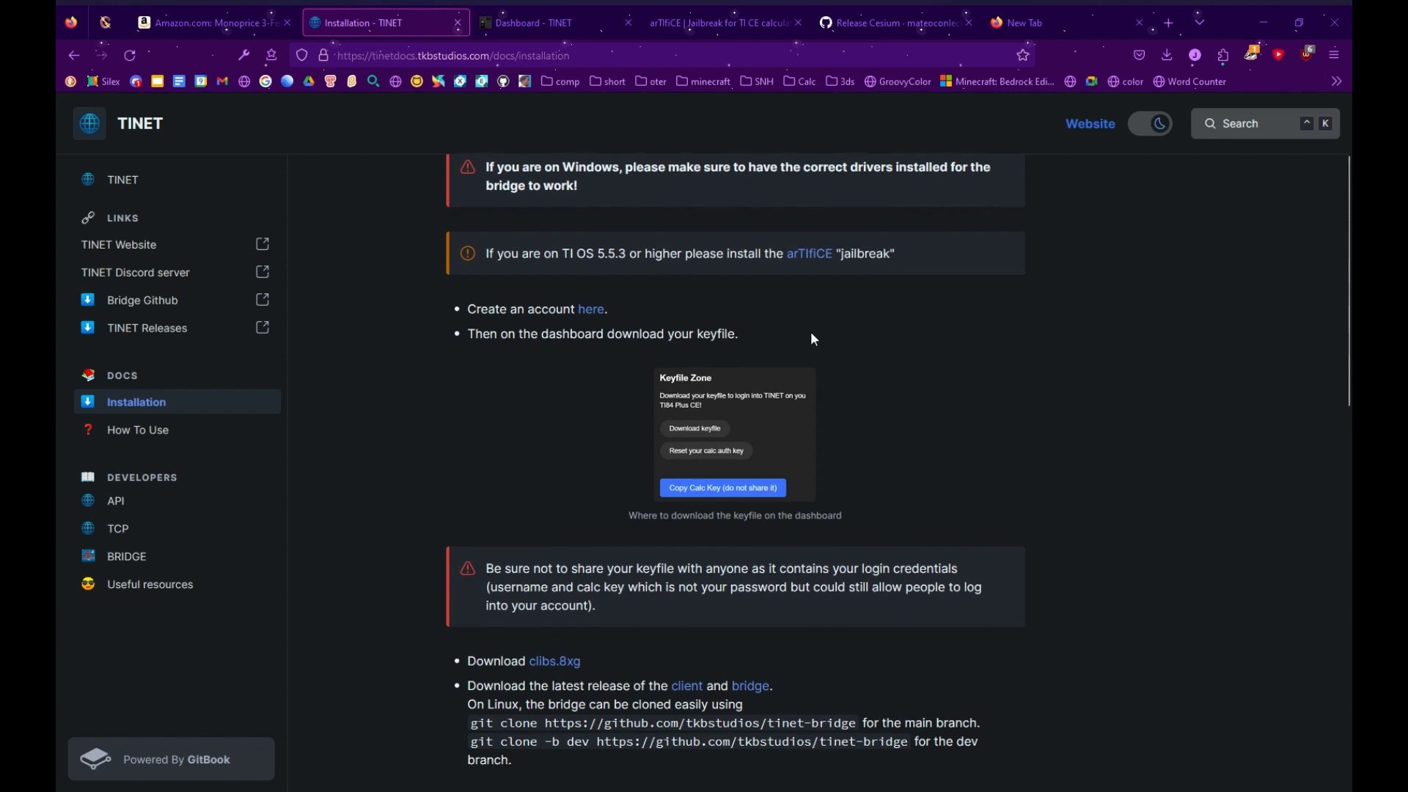
scroll(817, 334, down, 7)
scroll(823, 322, up, 2)
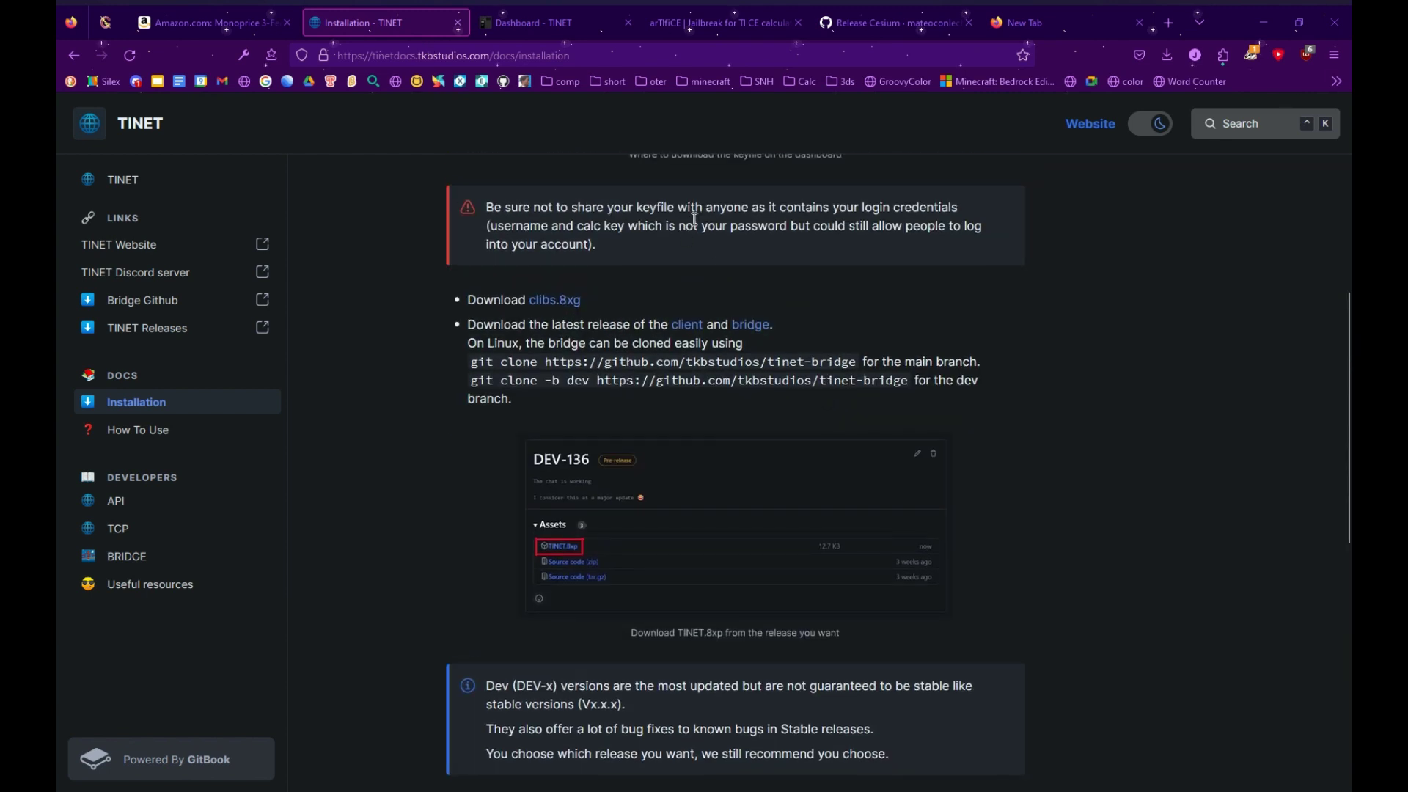
click(700, 328)
click(342, 33)
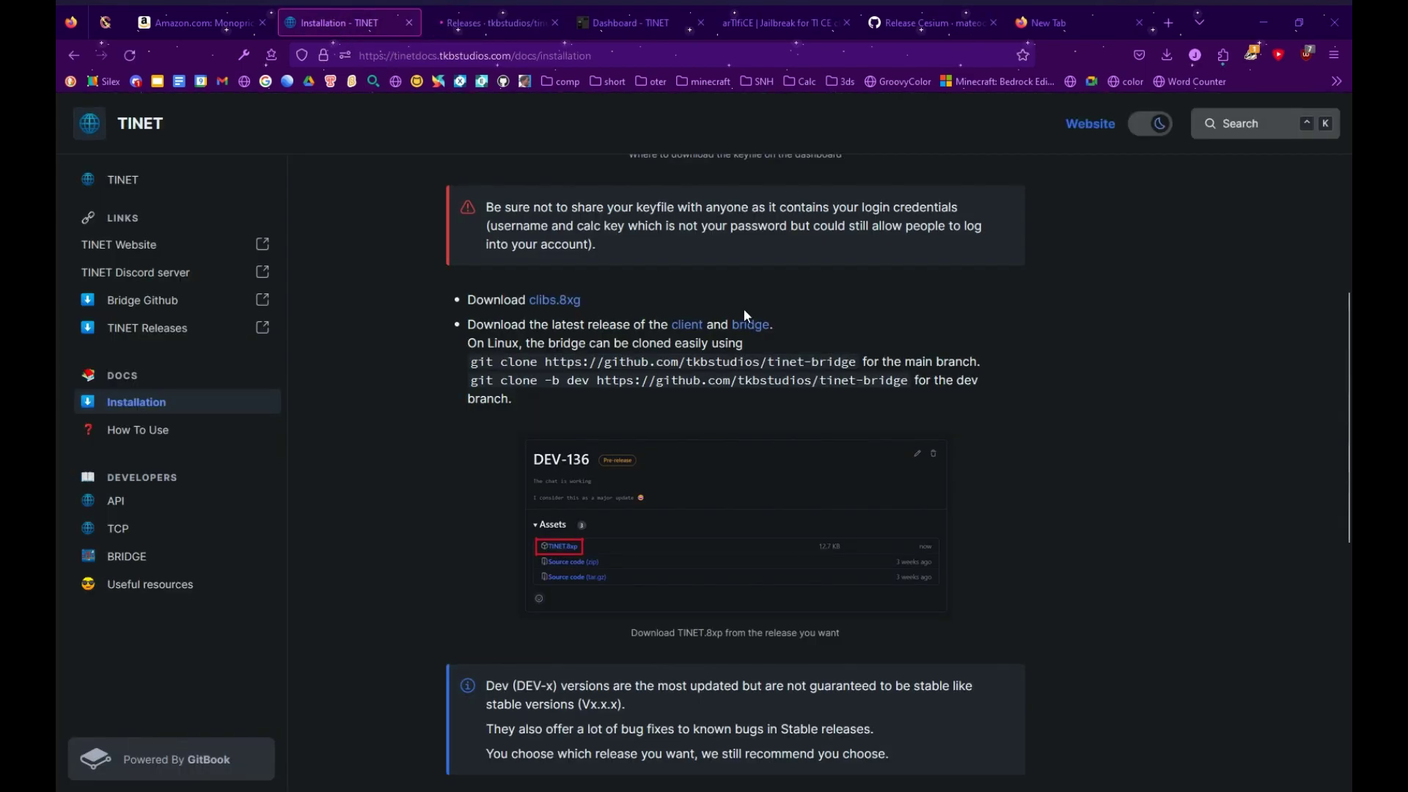
click(739, 327)
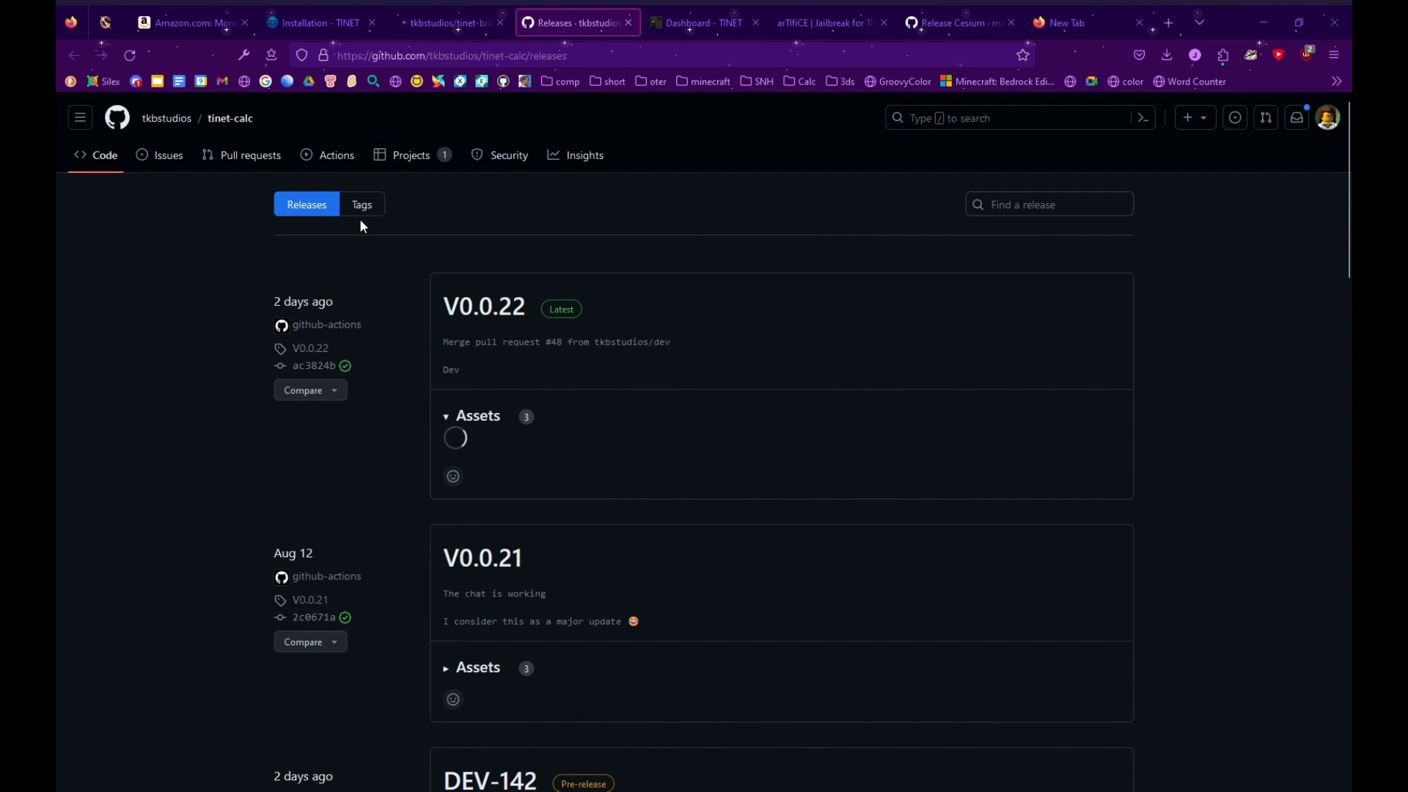
Download TINET.8xp from the assets of the DEV-142 pre-release in the tinet-calc repository
scroll(557, 380, down, 3)
scroll(592, 384, down, 1)
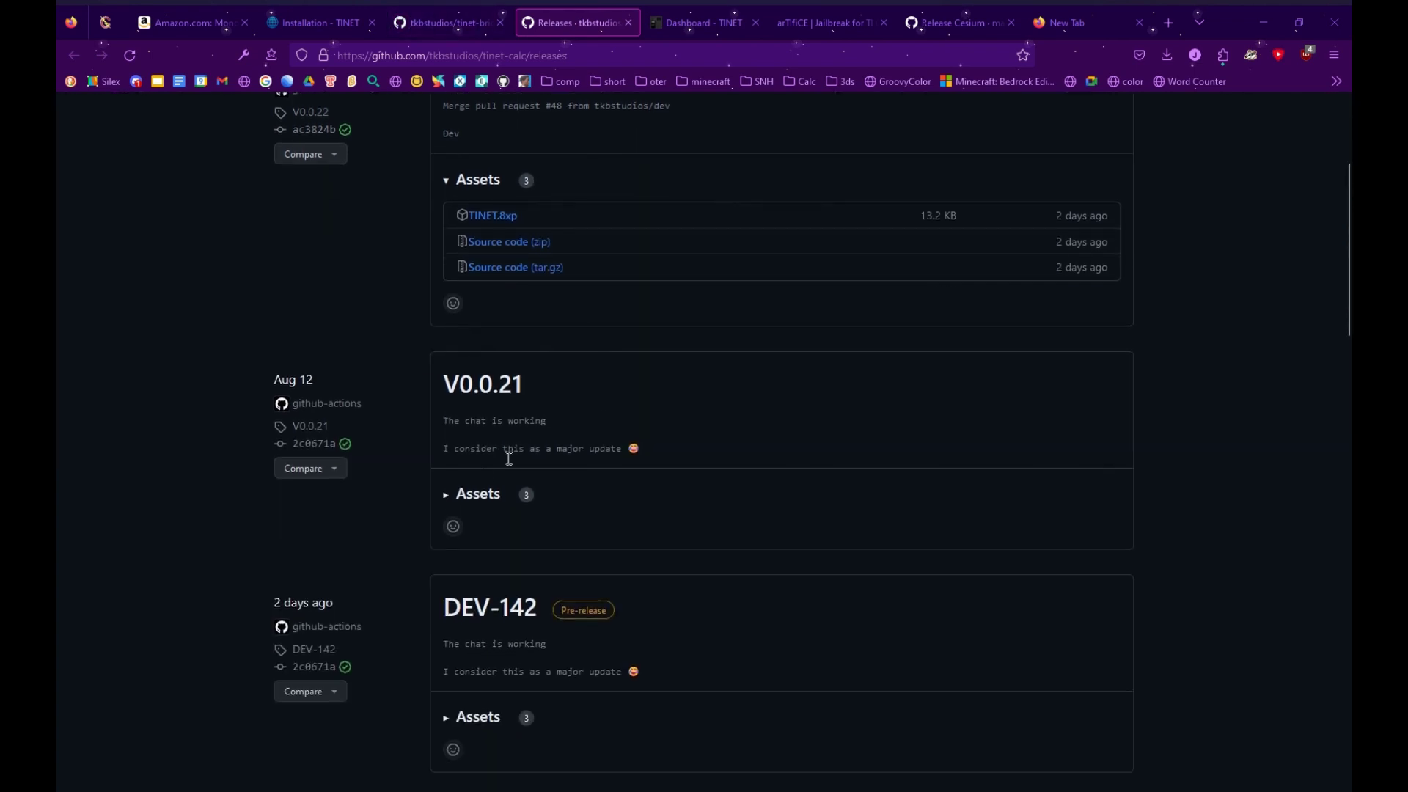
click(481, 494)
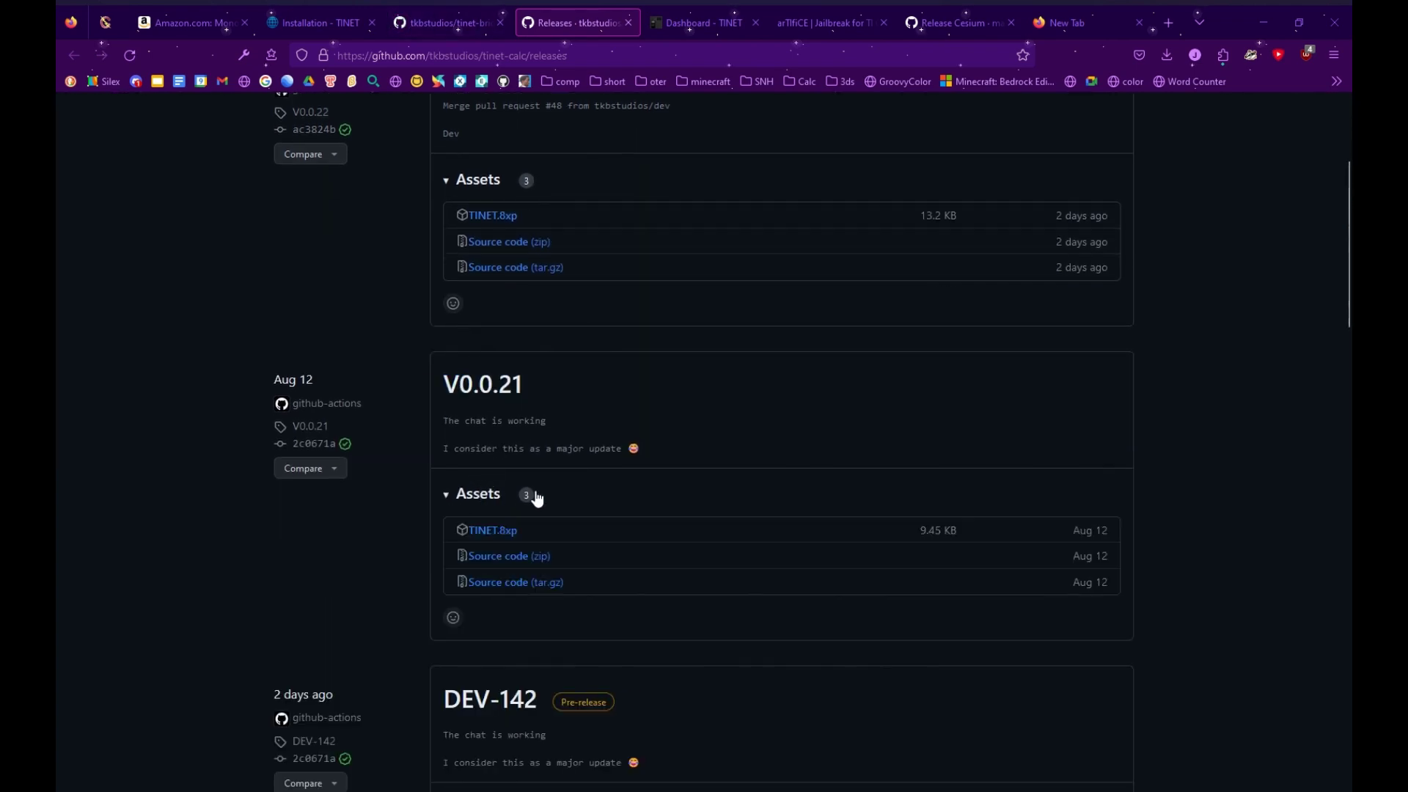
click(485, 494)
scroll(755, 417, up, 2)
scroll(762, 429, down, 3)
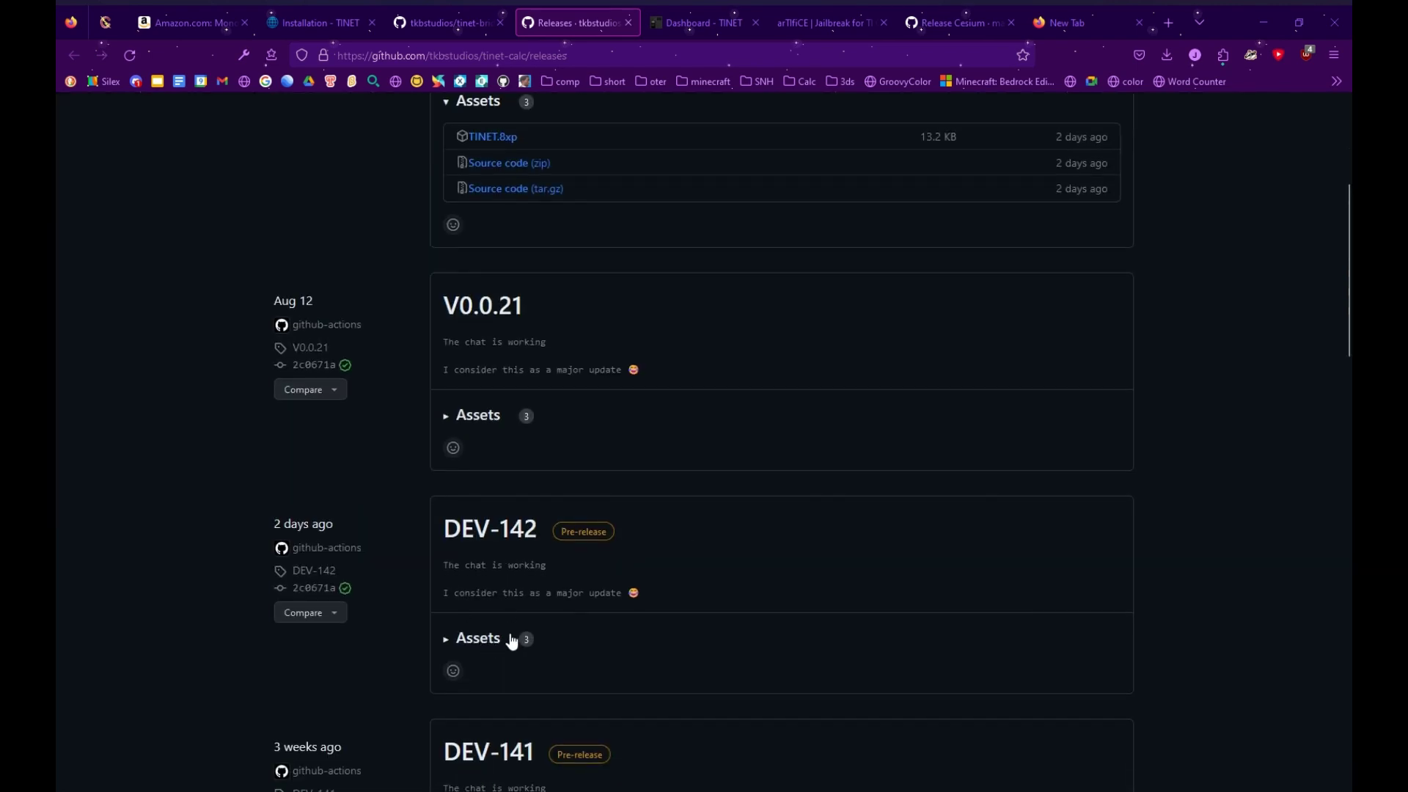
scroll(484, 643, down, 3)
click(469, 482)
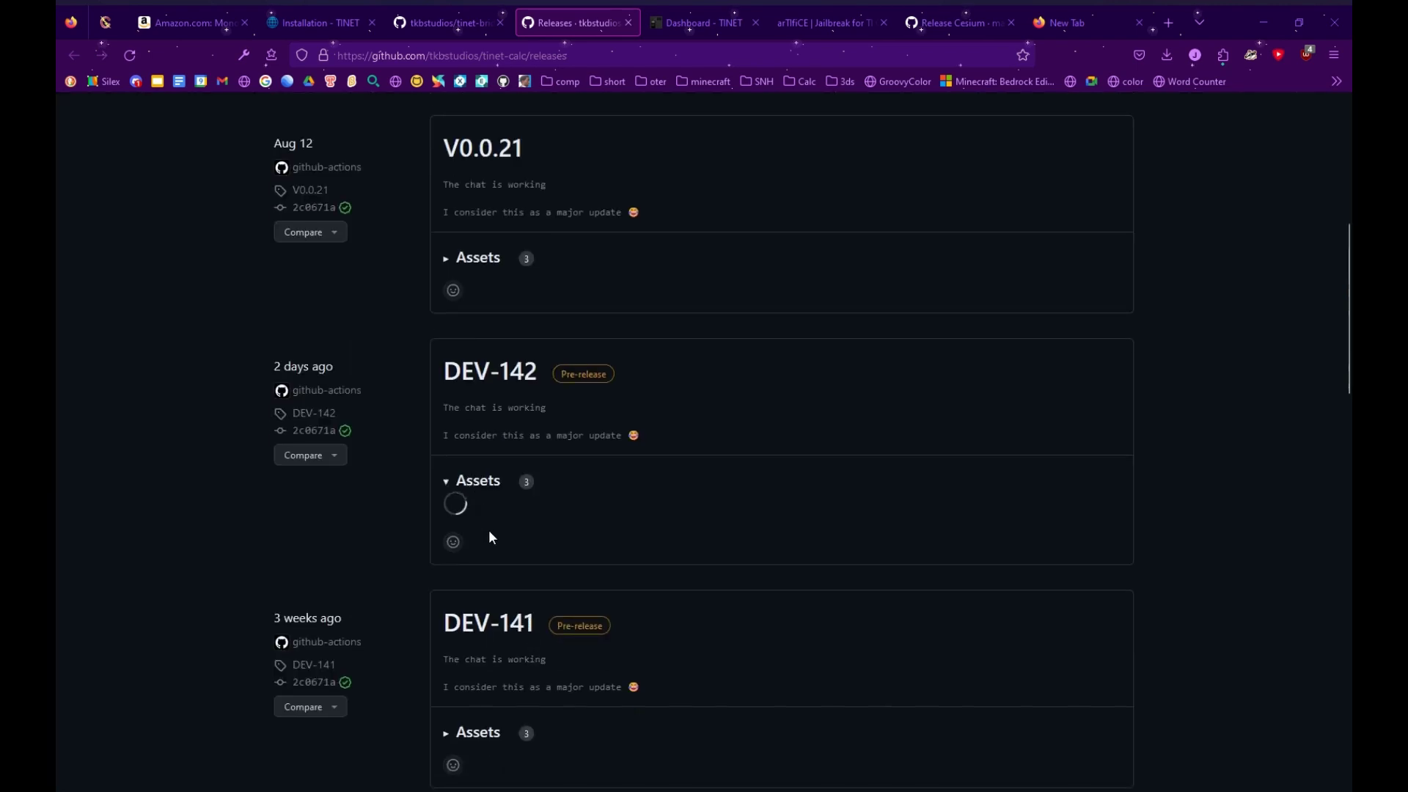
click(499, 519)
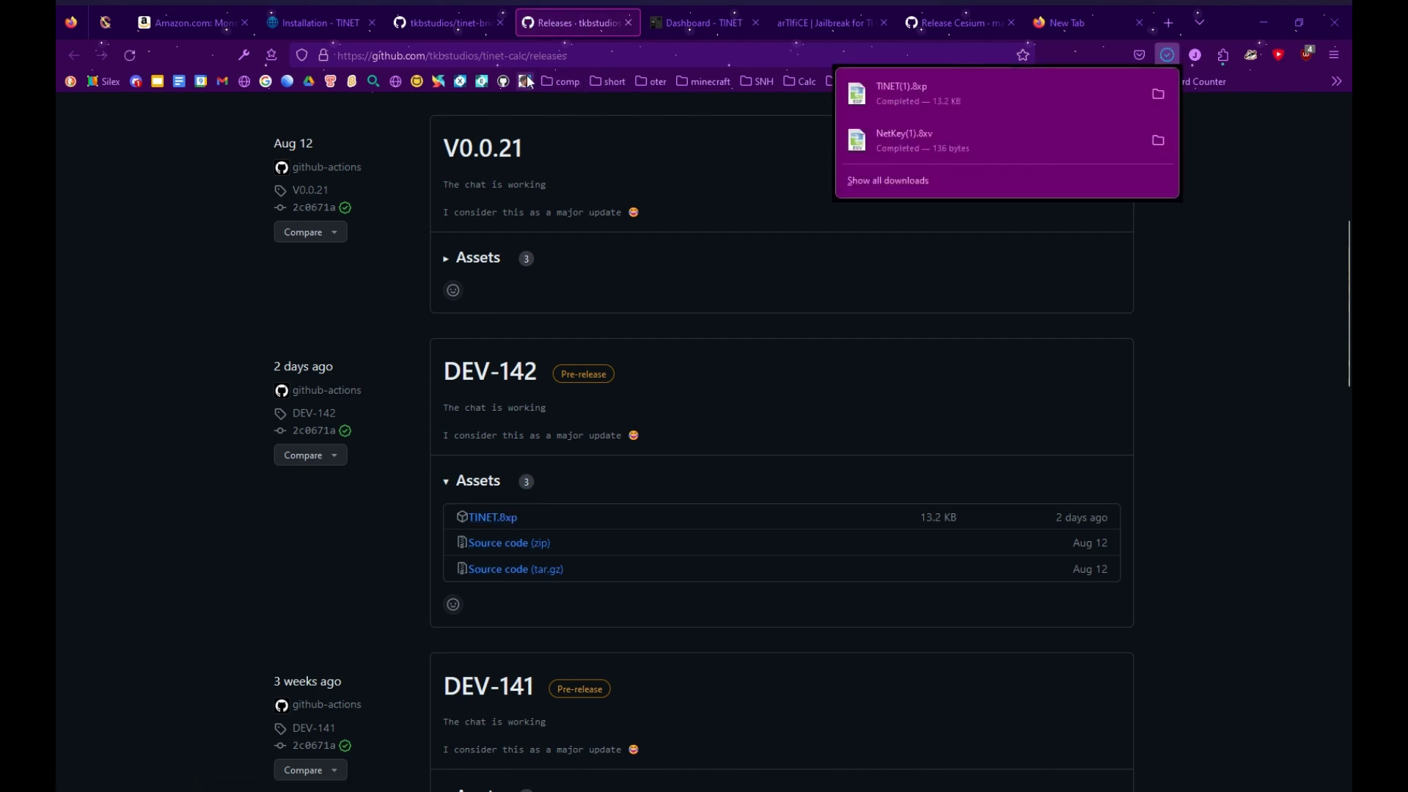
Switch the tinet-bridge repository from the master branch to the dev branch
key(ctrl+shift+Tab)
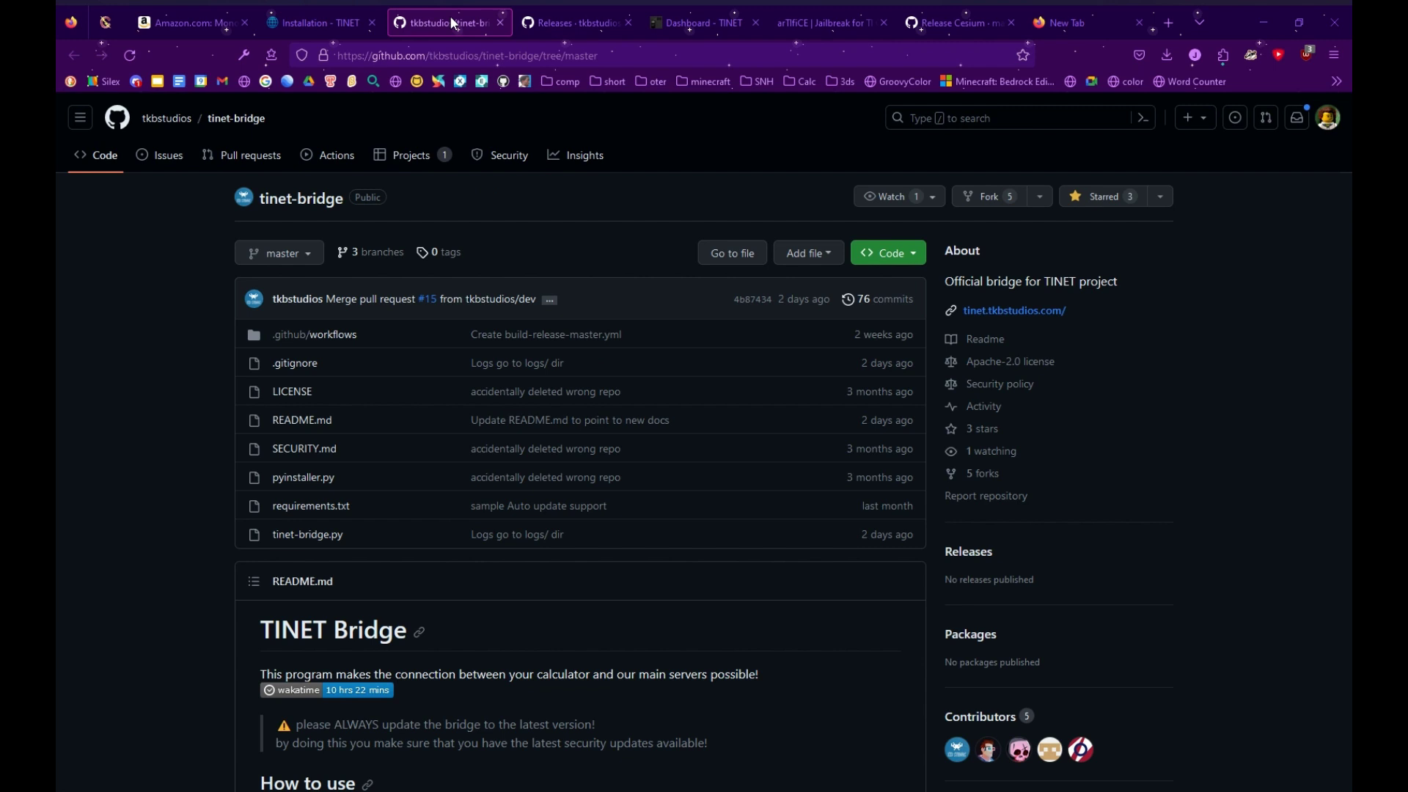
scroll(623, 257, down, 1)
scroll(693, 264, down, 1)
scroll(682, 257, up, 1)
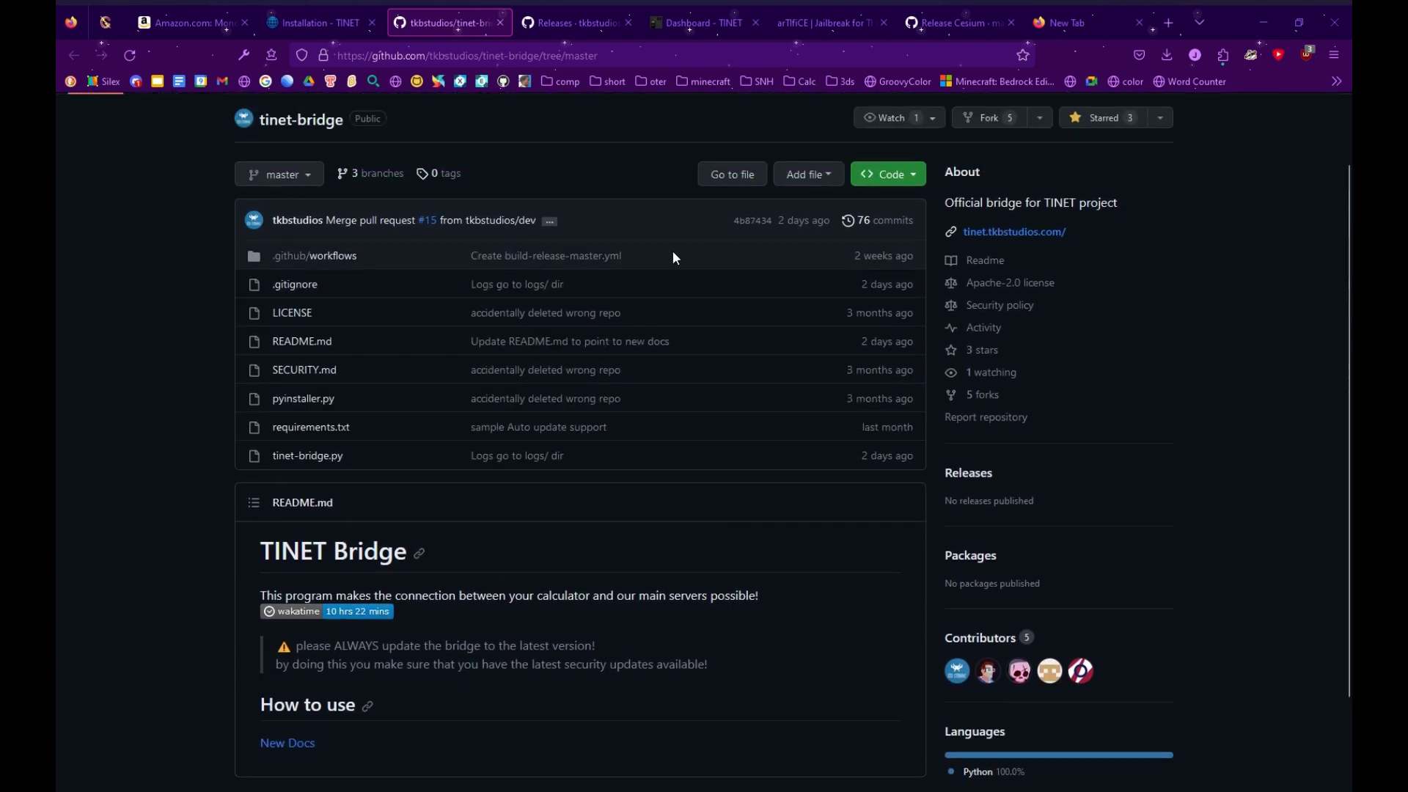
click(278, 174)
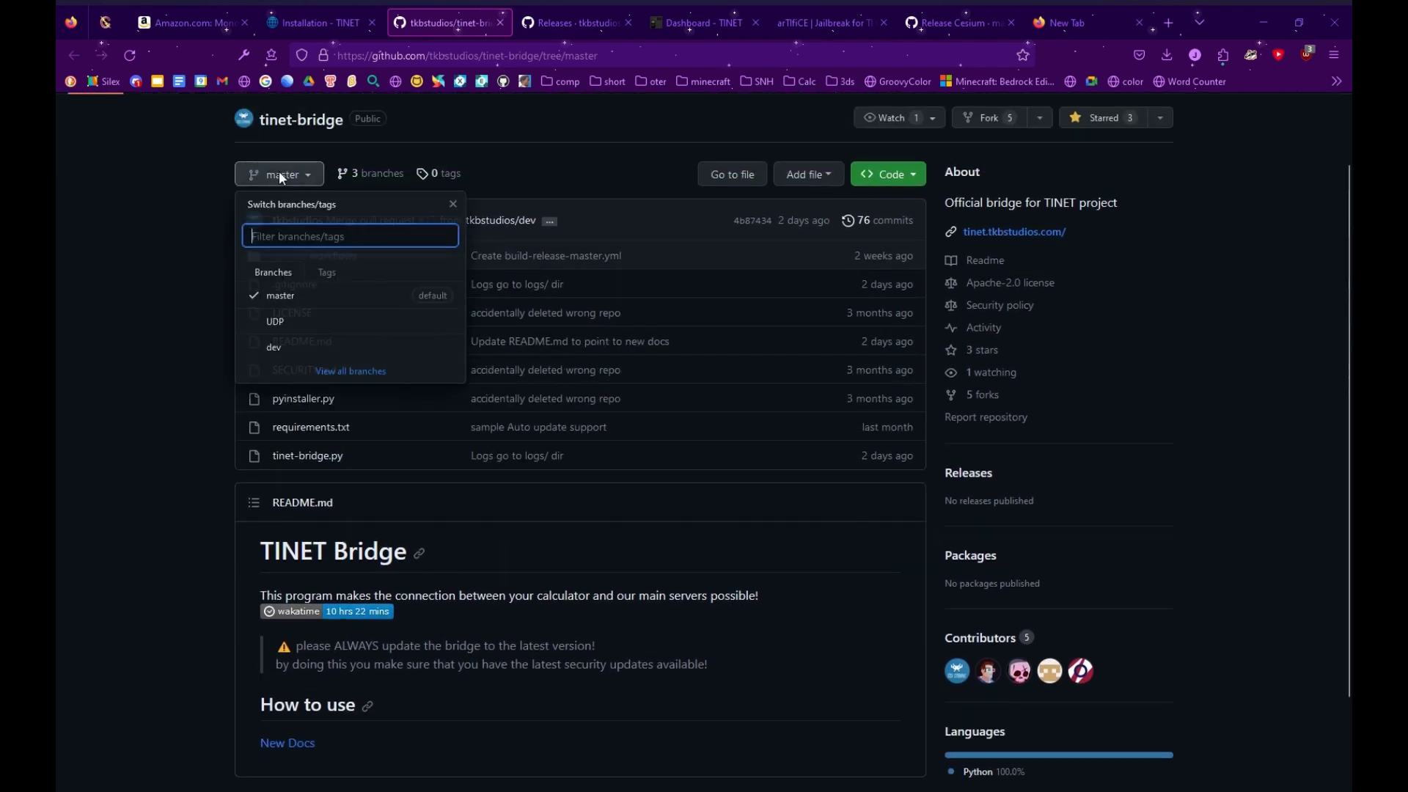
click(307, 359)
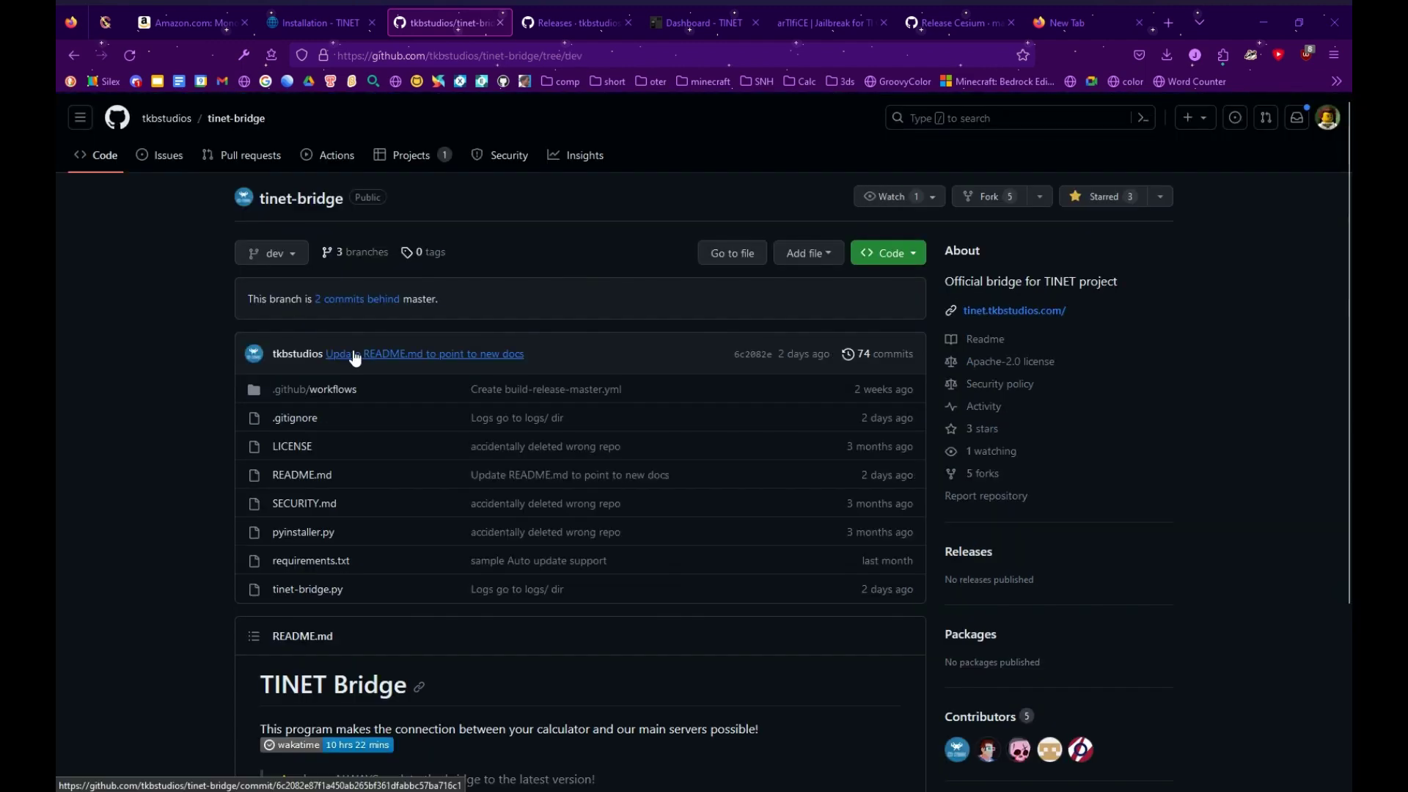
Download the dev branch of the tinet-bridge repository as a ZIP archive
scroll(352, 352, down, 3)
scroll(353, 349, up, 2)
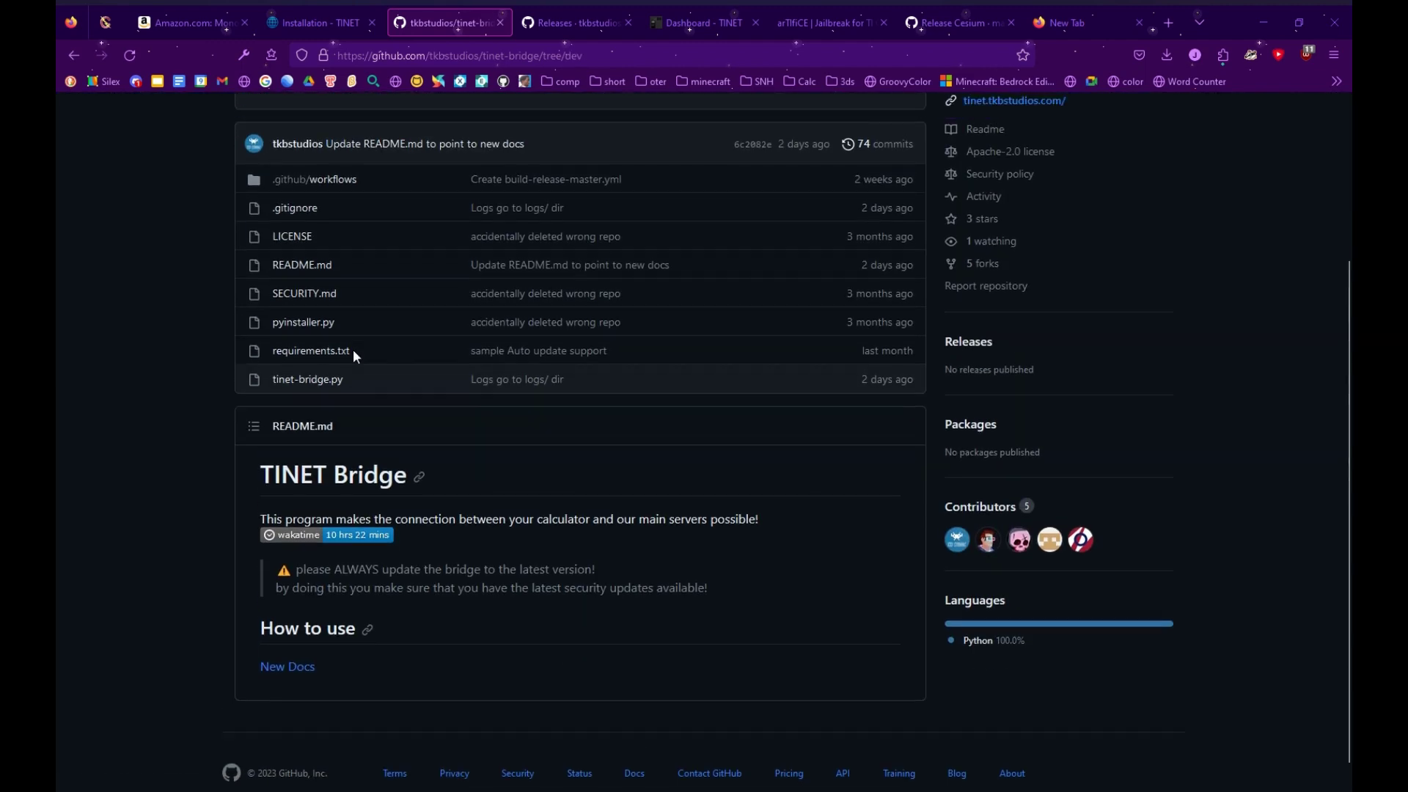
scroll(497, 355, down, 2)
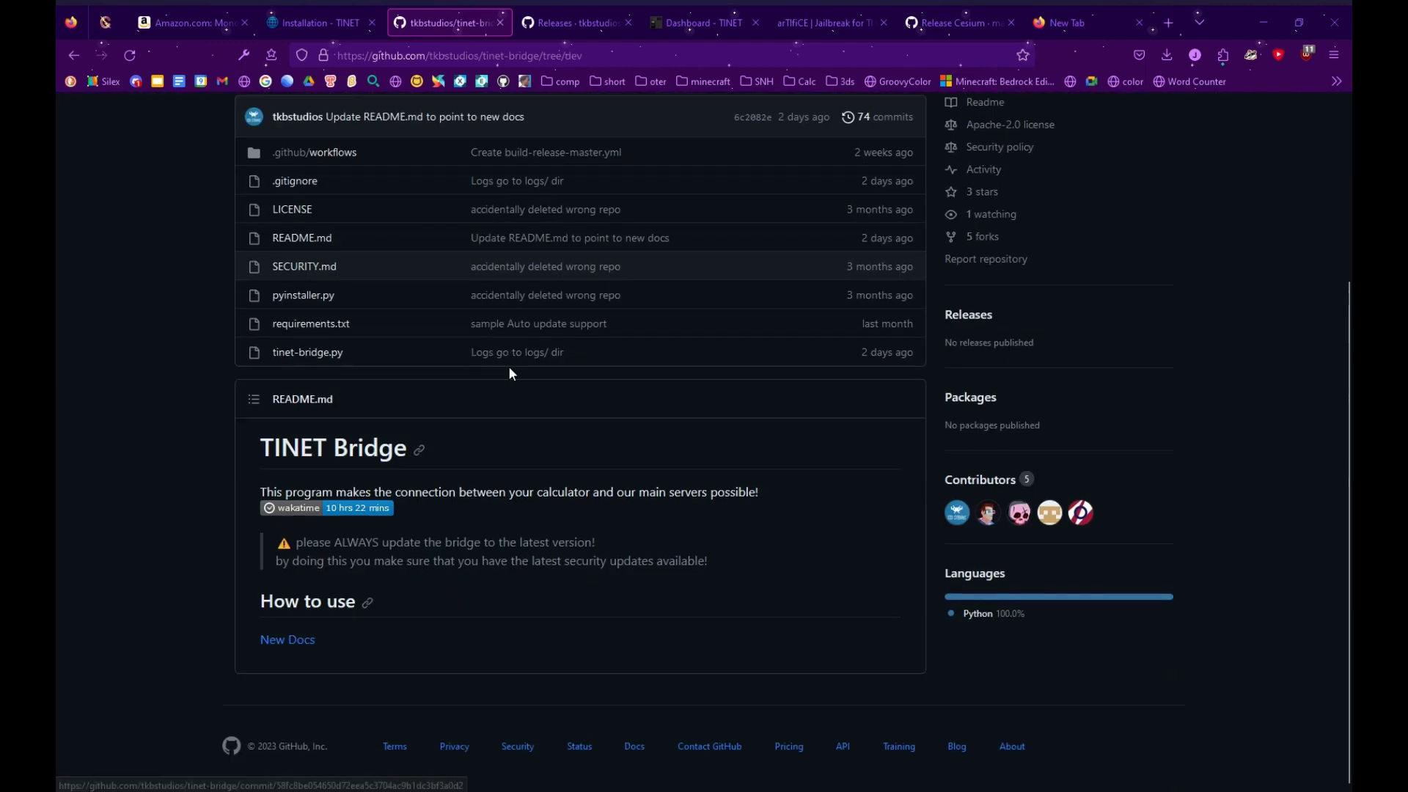
scroll(508, 367, up, 2)
click(879, 189)
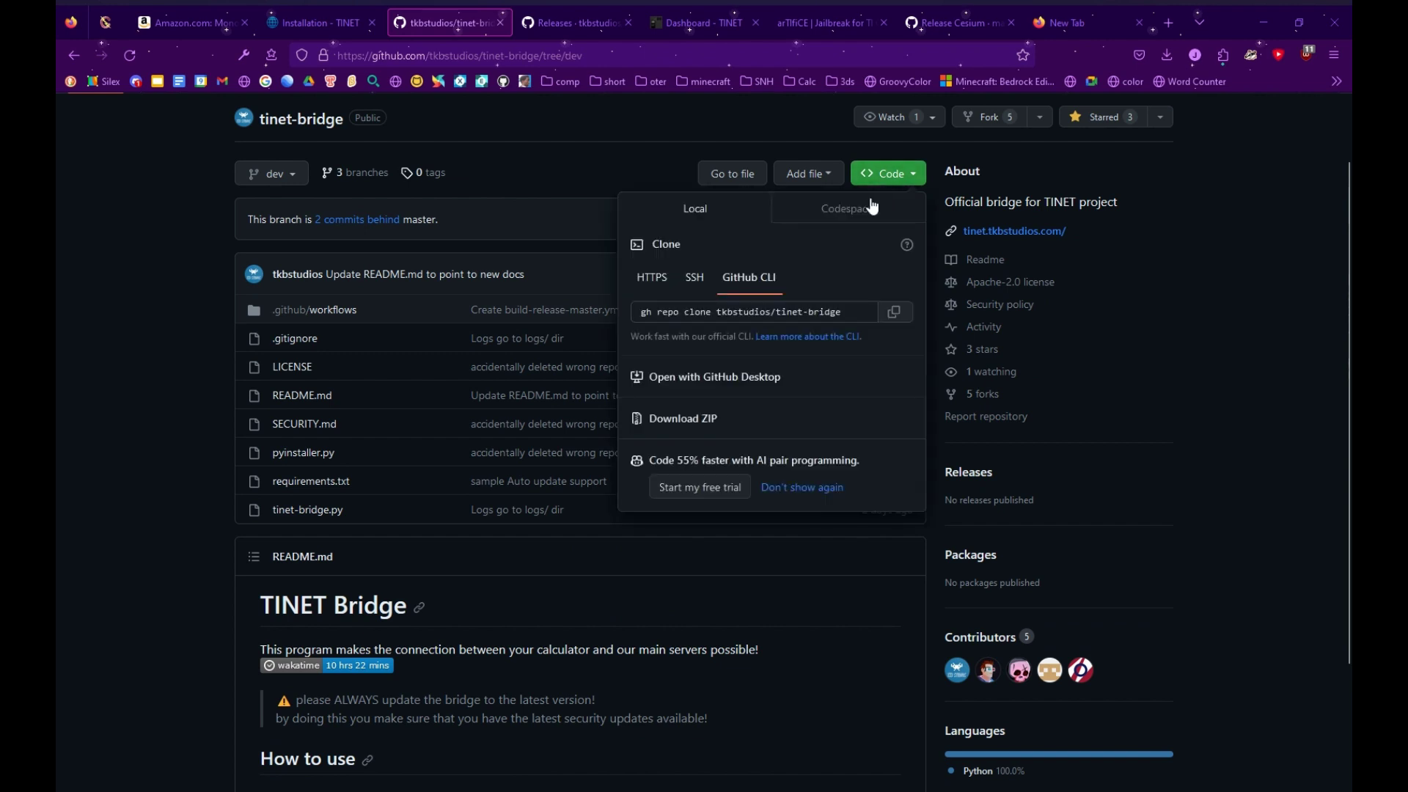
click(724, 426)
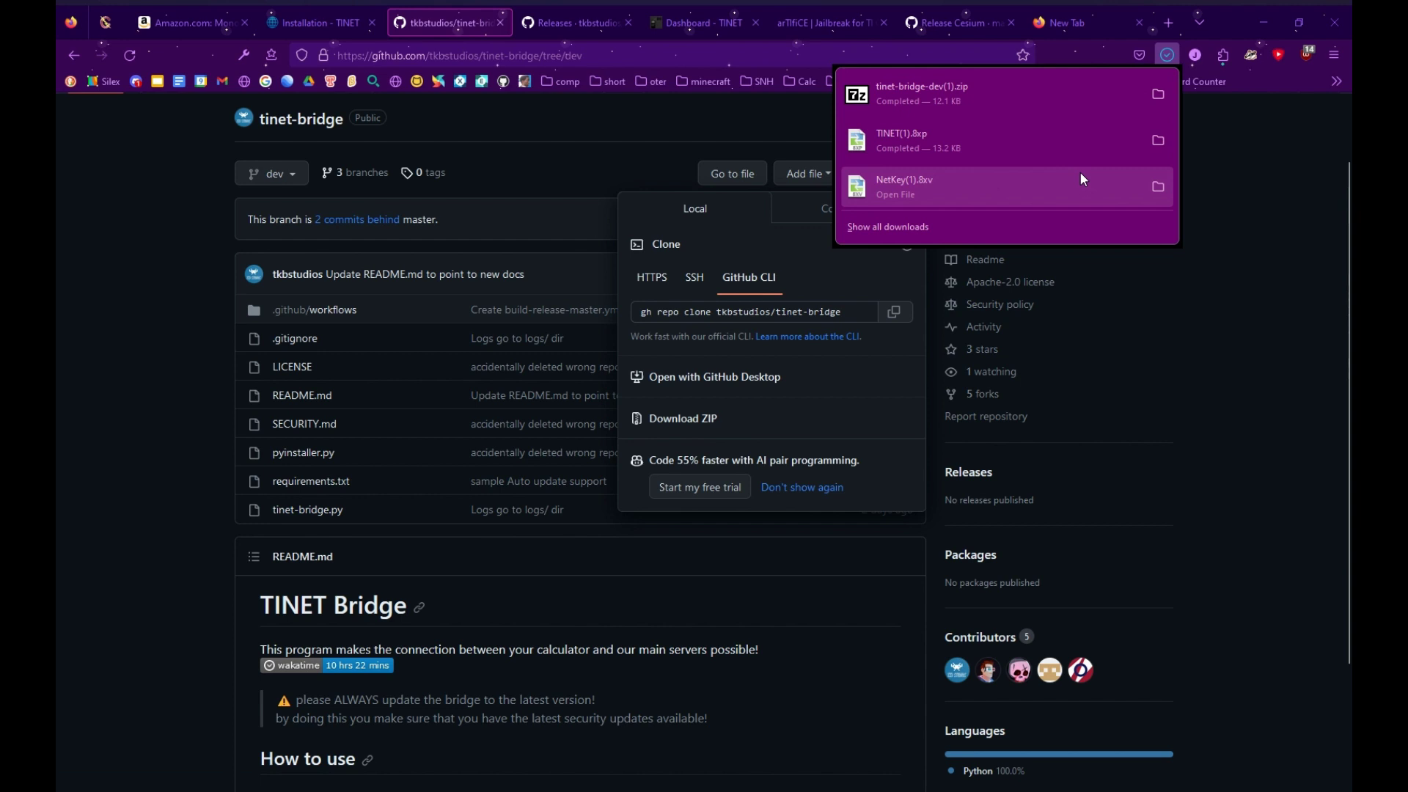
click(1241, 310)
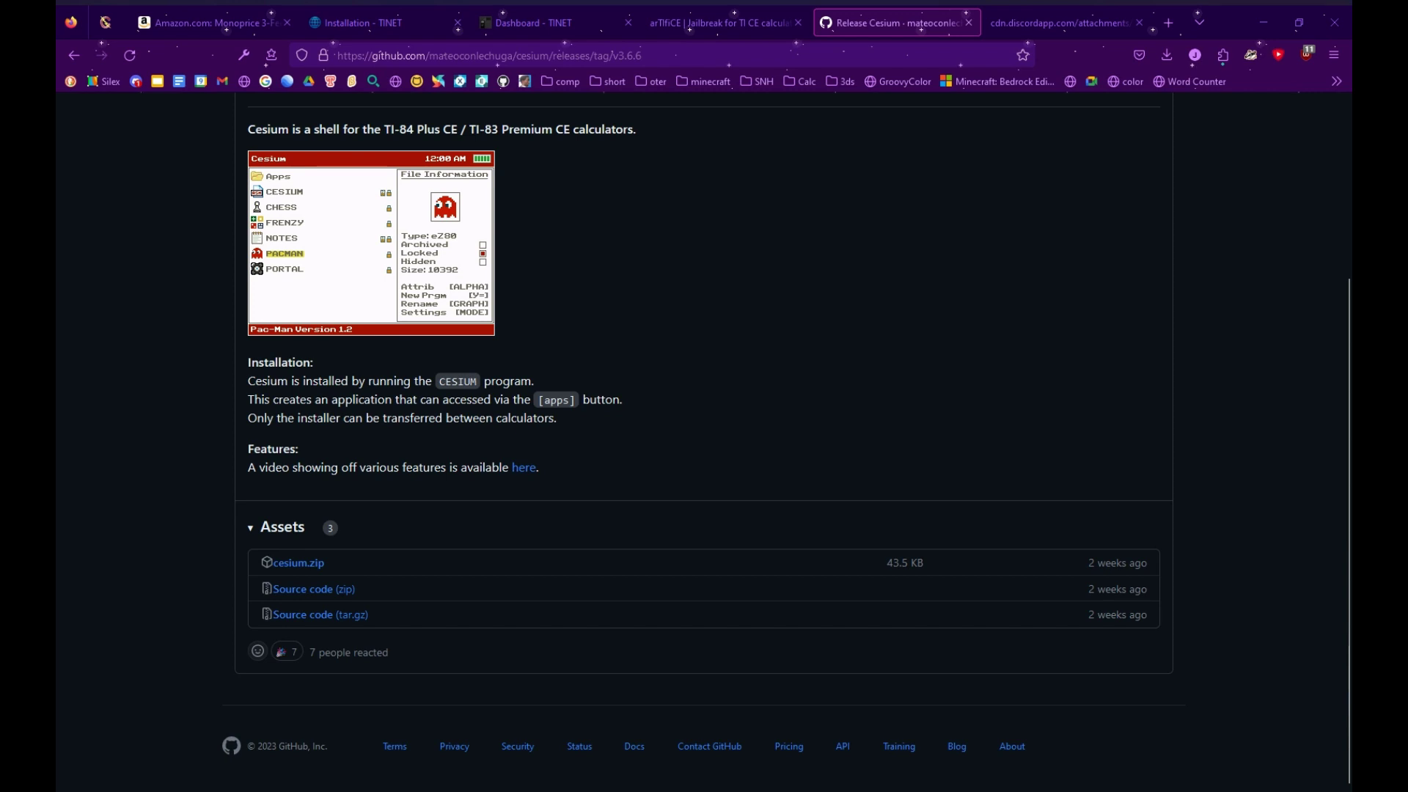
Download cesium.zip from the assets of the Cesium v3.6.6 release
scroll(1115, 257, up, 3)
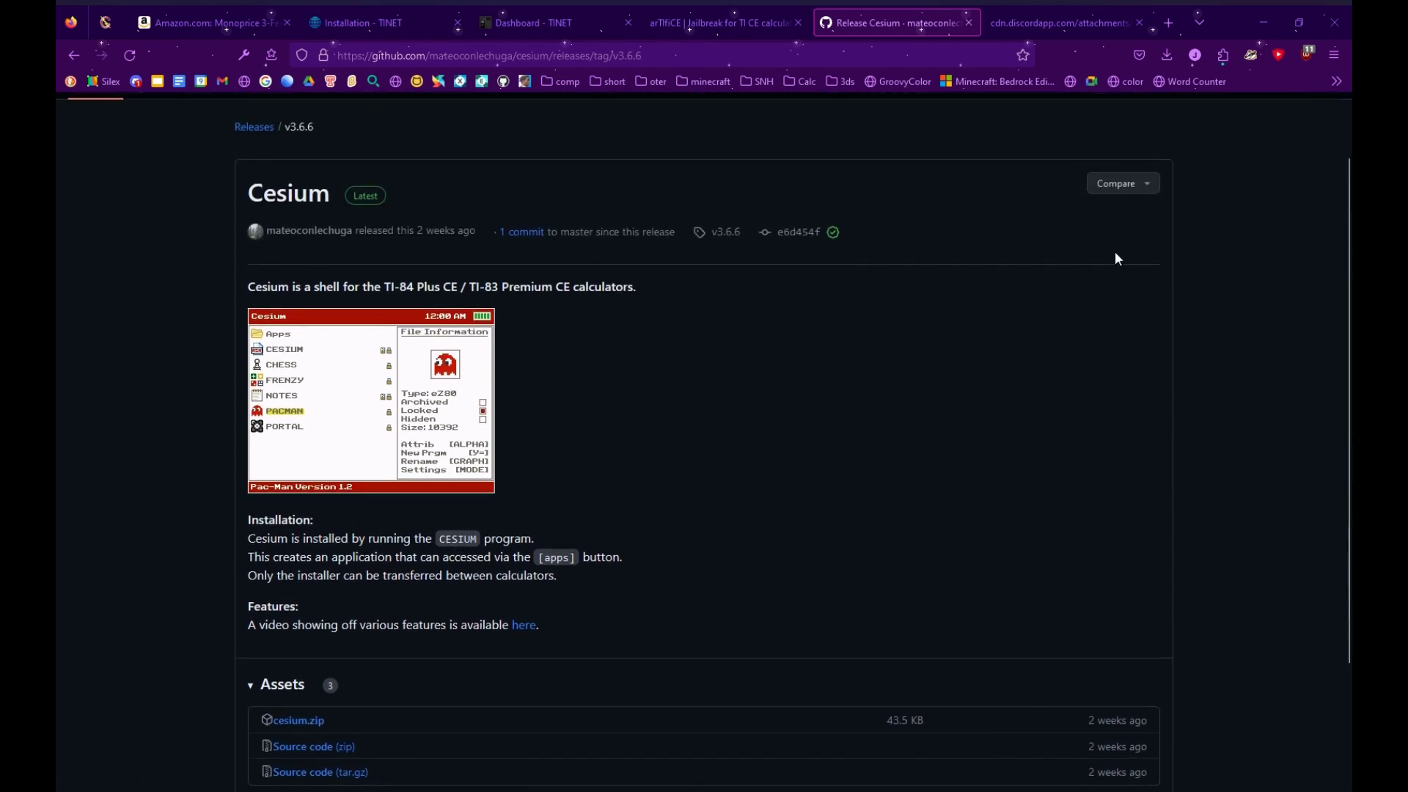
scroll(949, 228, up, 2)
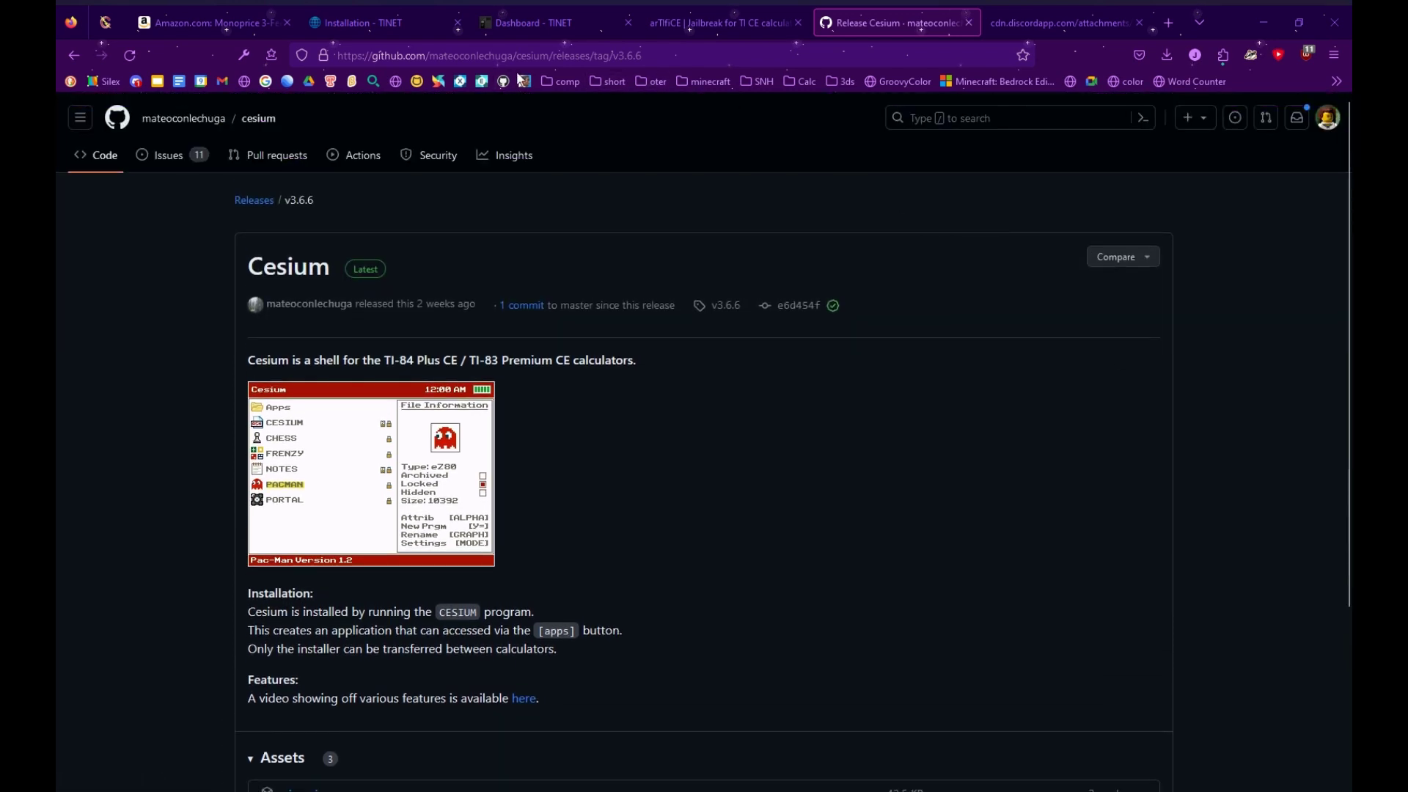
scroll(570, 286, down, 3)
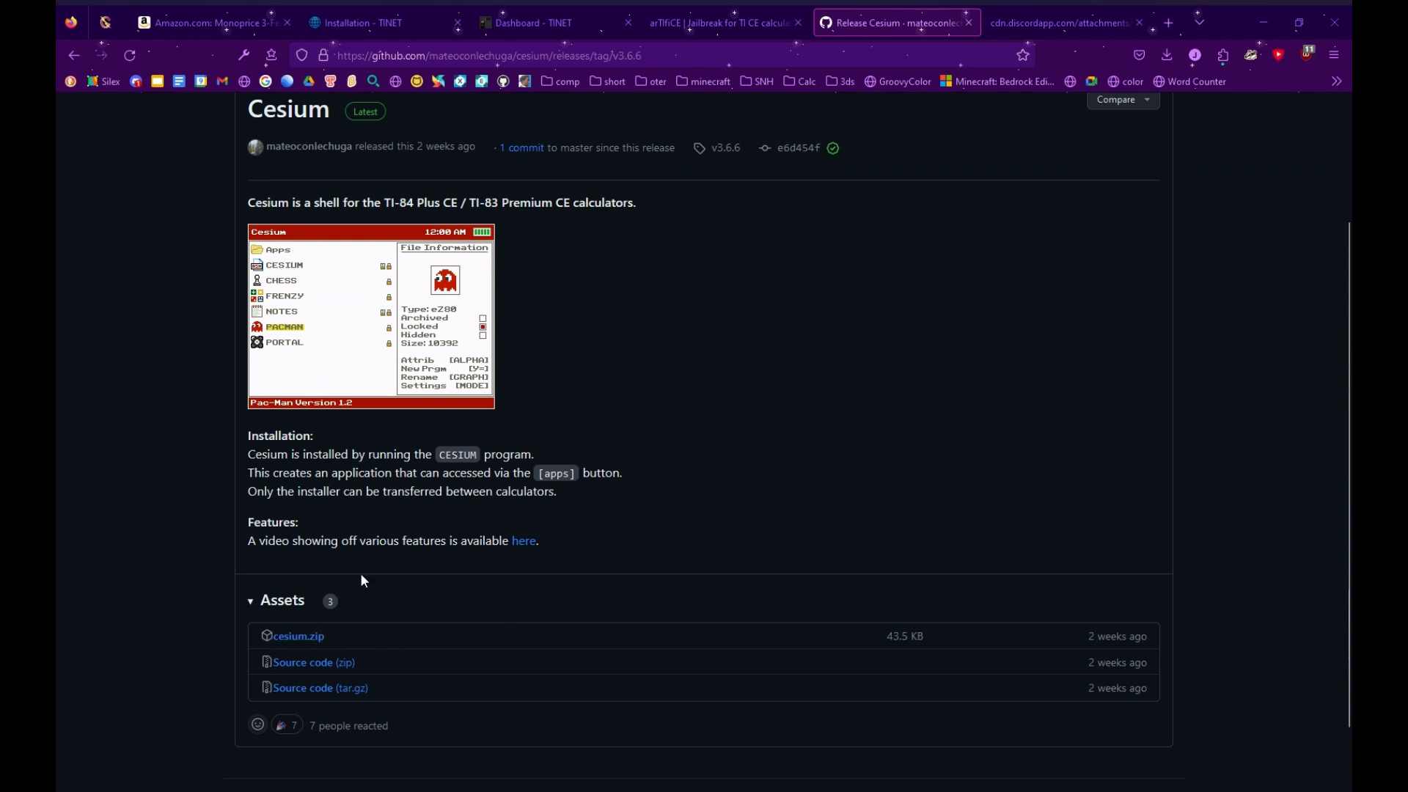
scroll(440, 571, down, 1)
click(299, 565)
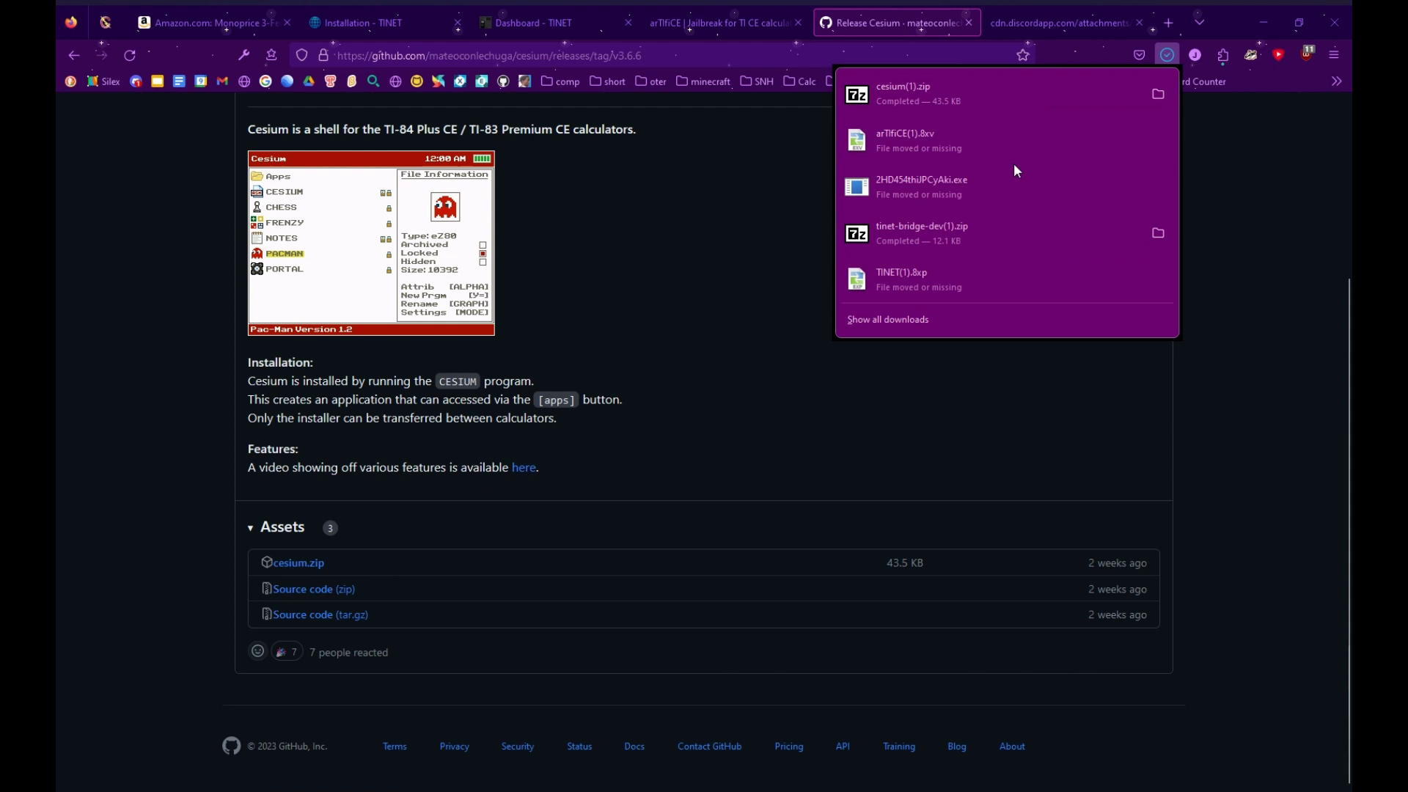
Open tiny.cc/clibs in a new tab and download clibs.8xg from the CE Libraries v11.2 release
key(ctrl+t)
text(tiny.cc/clibs)
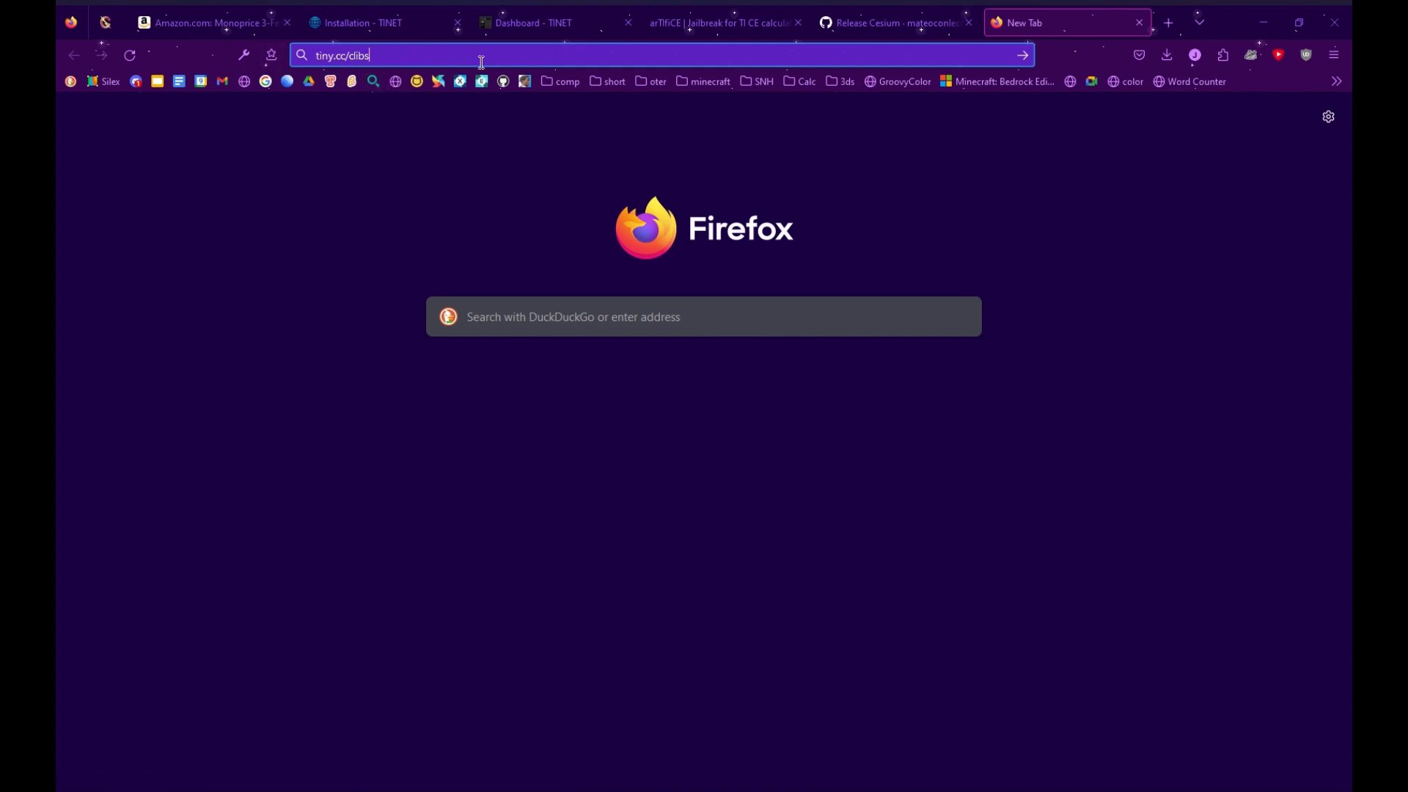
click(418, 60)
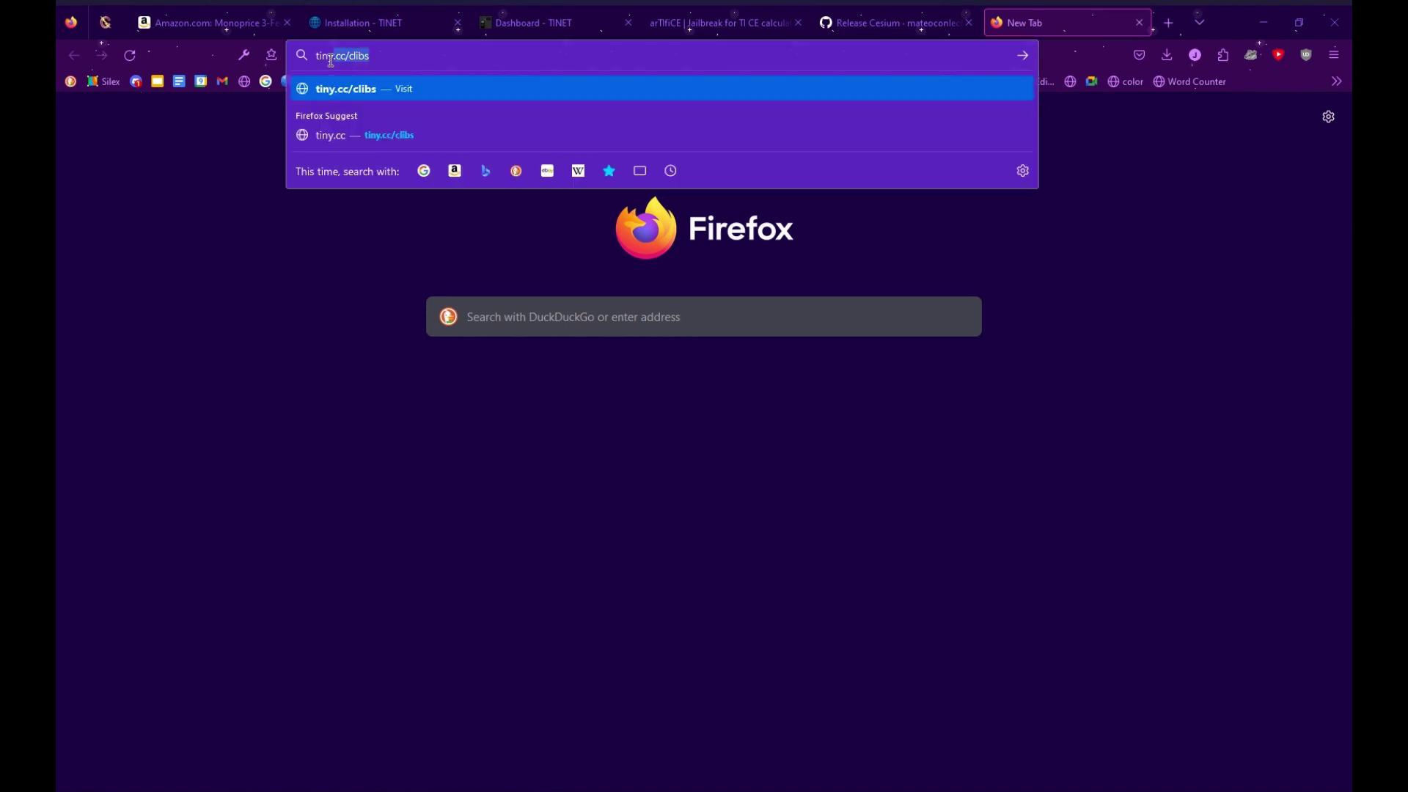
click(427, 55)
key(Return)
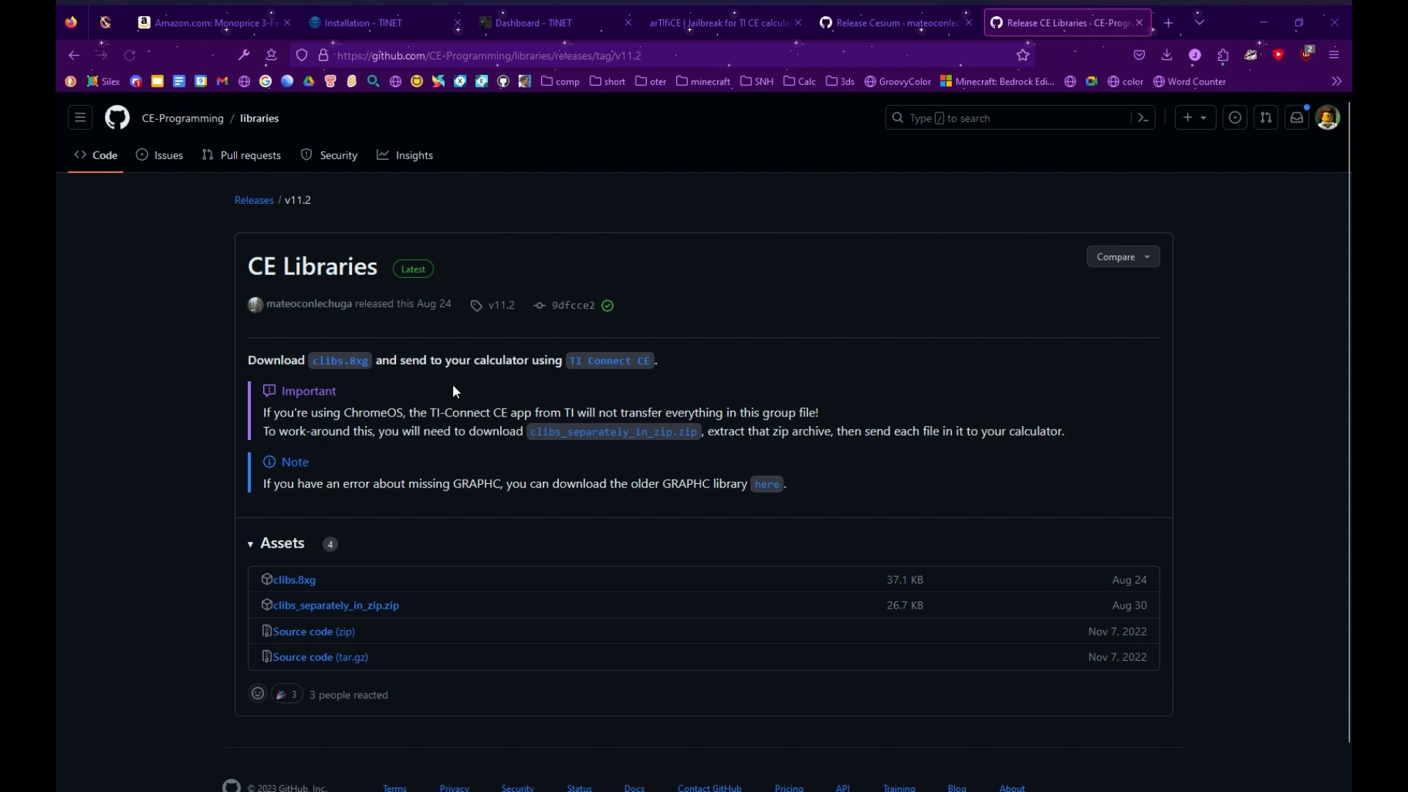
scroll(537, 289, down, 2)
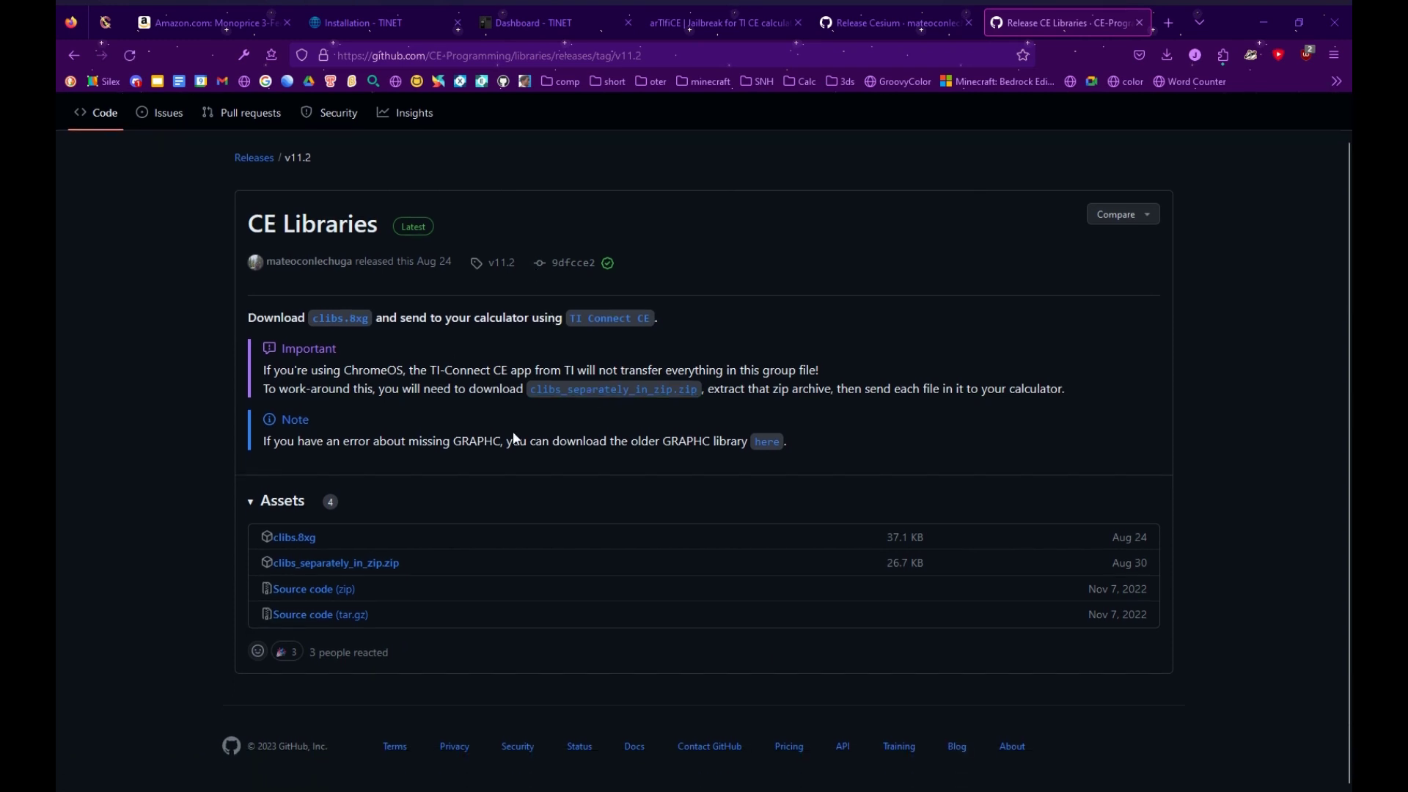
click(314, 538)
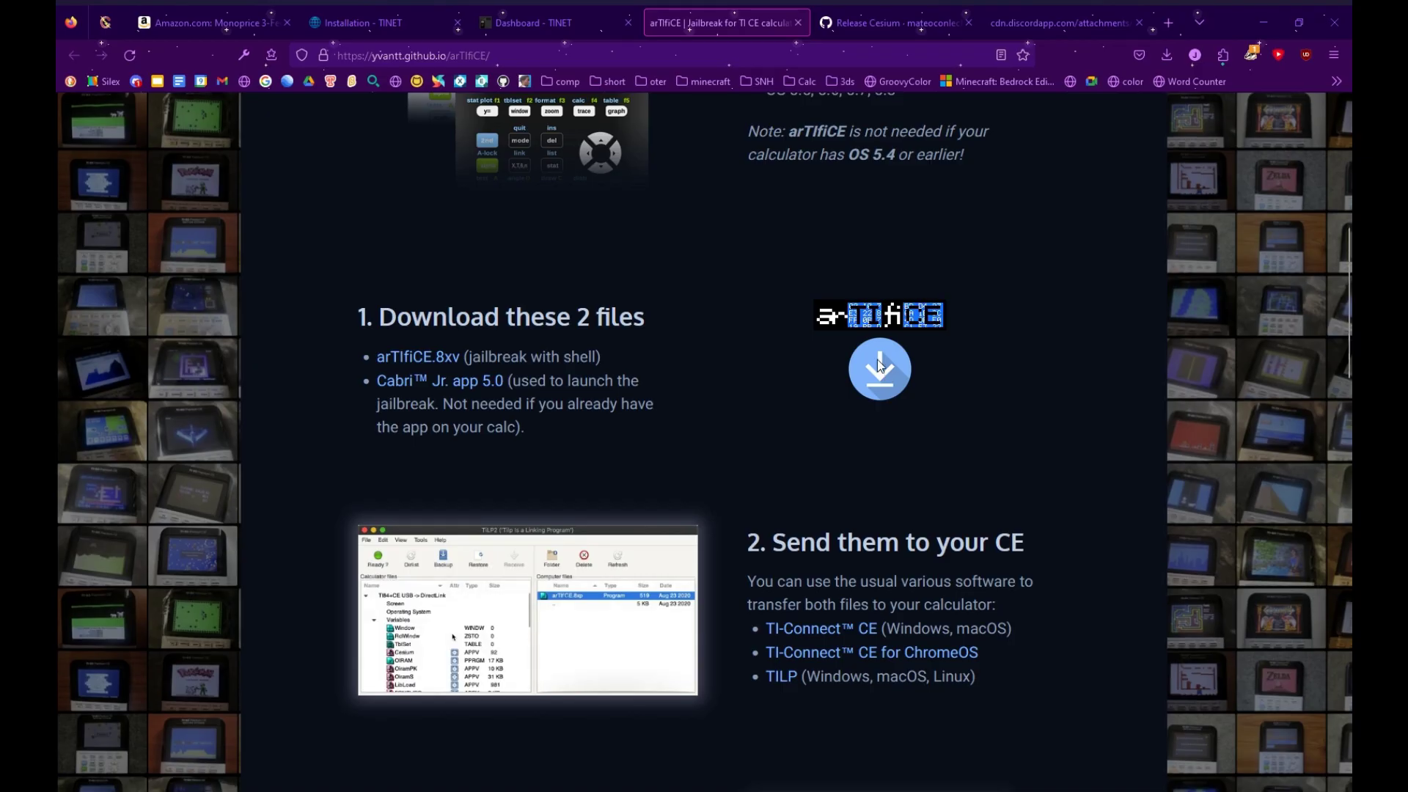
Download the arTIfiCE.8xv jailbreak file from the arTIfiCE website
click(417, 358)
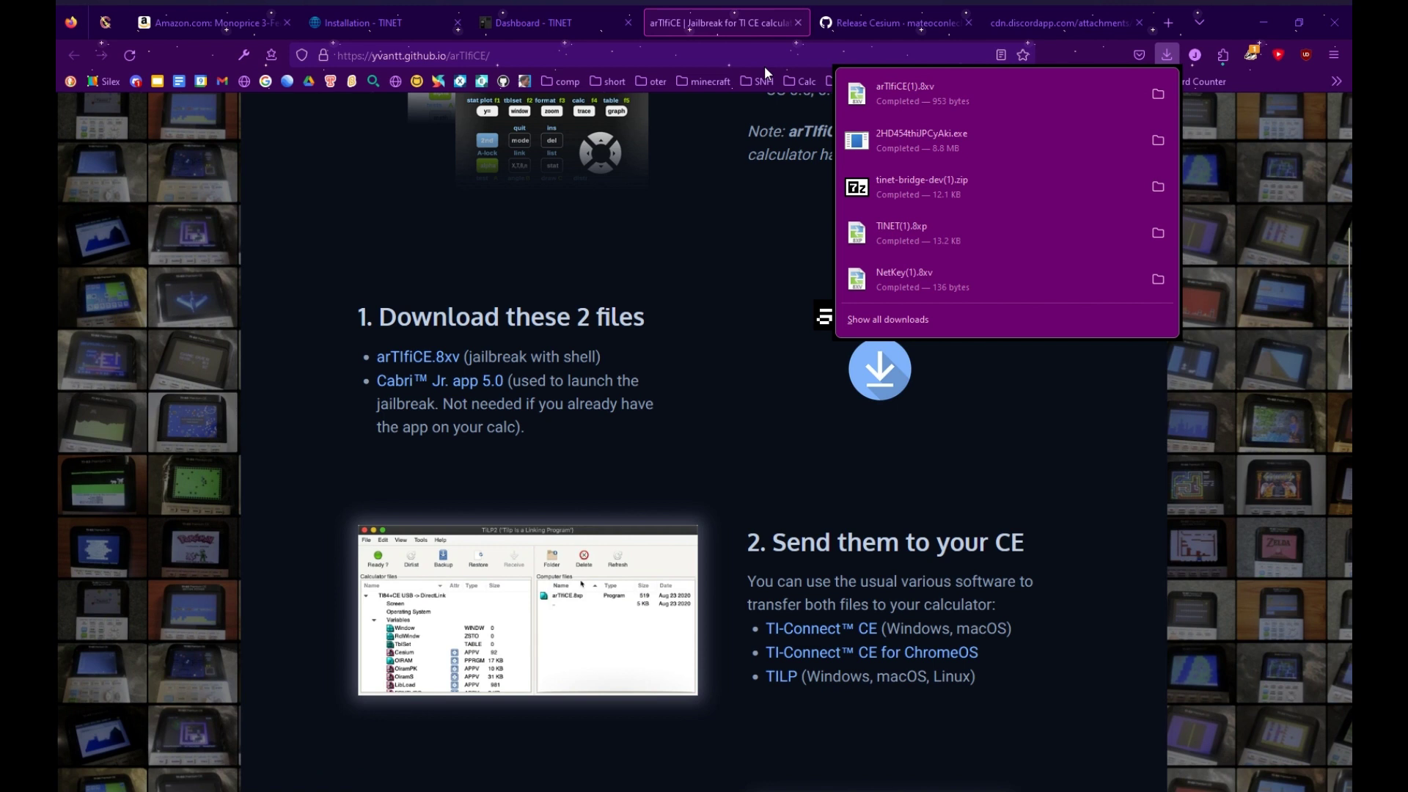
click(725, 256)
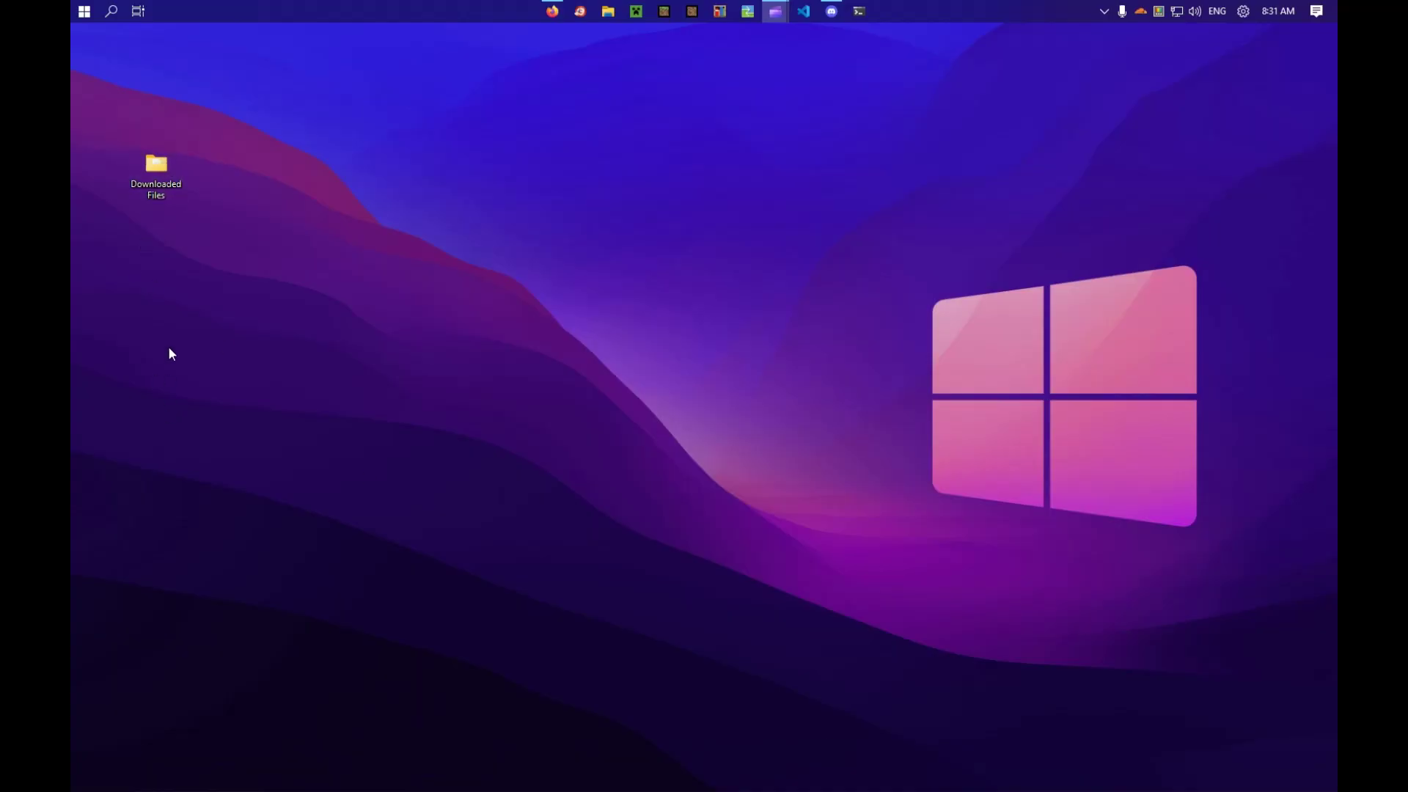
Open the Downloaded Files folder on the desktop in File Explorer
double_click(159, 195)
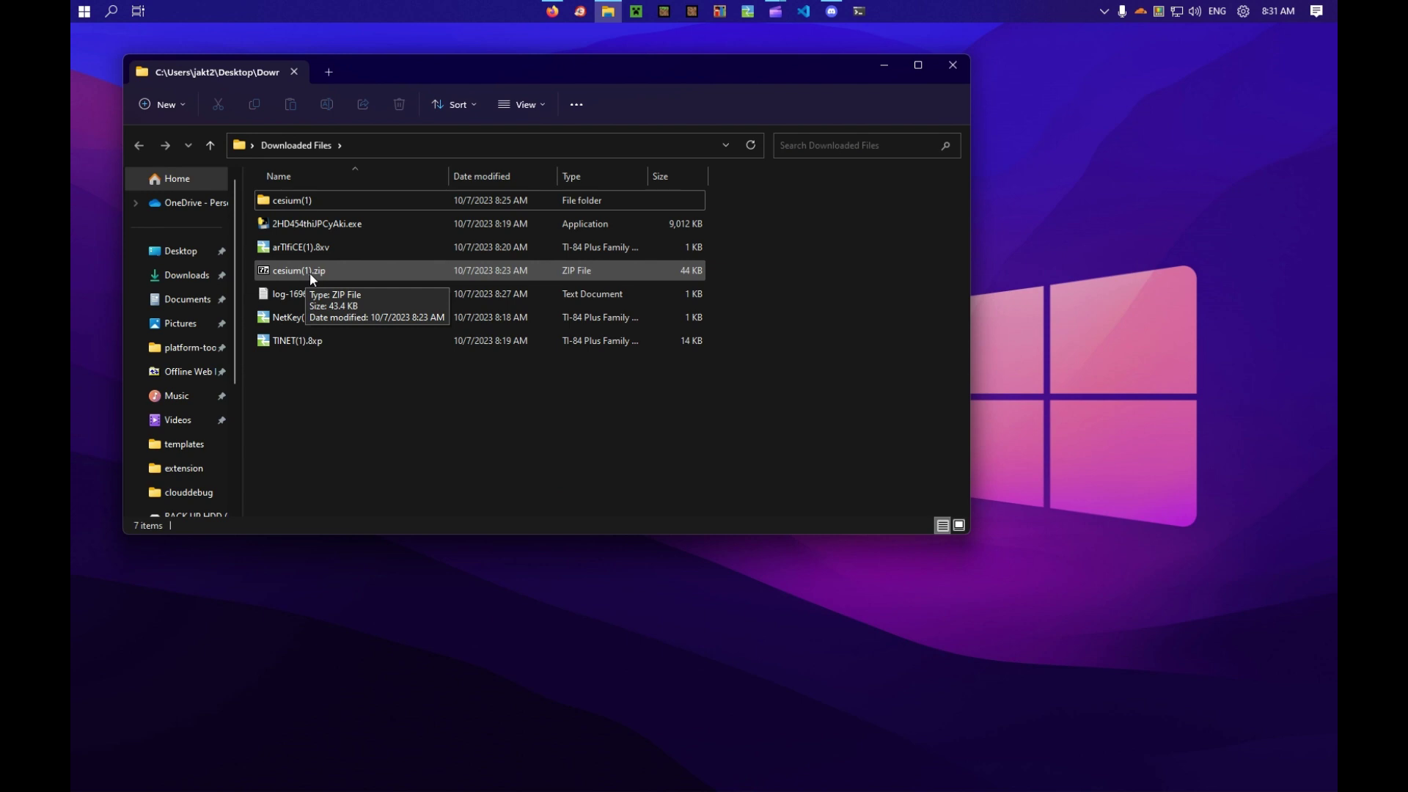
Look inside the extracted cesium(1) folder for the cesium.8xp program and return to Downloaded Files
double_click(295, 203)
double_click(315, 204)
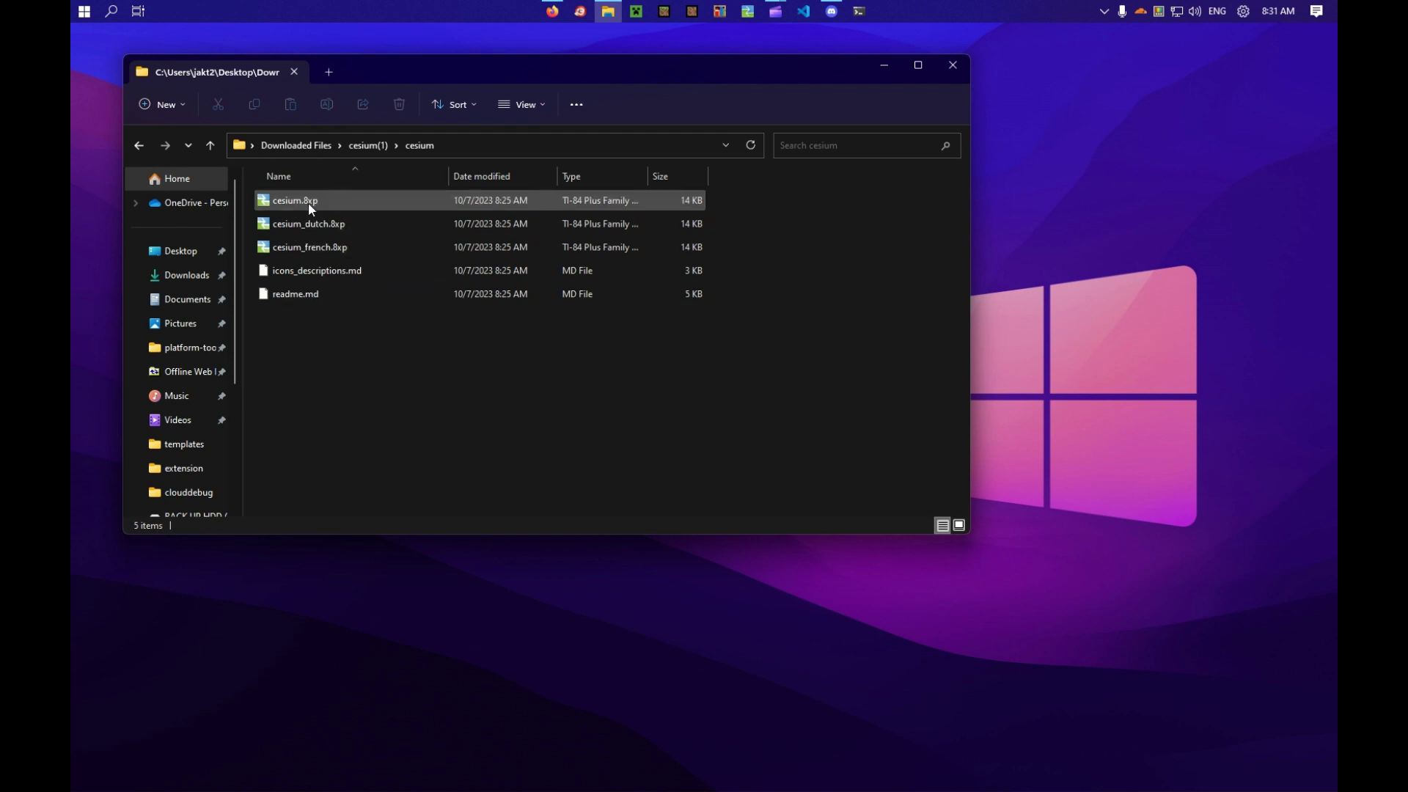
click(305, 146)
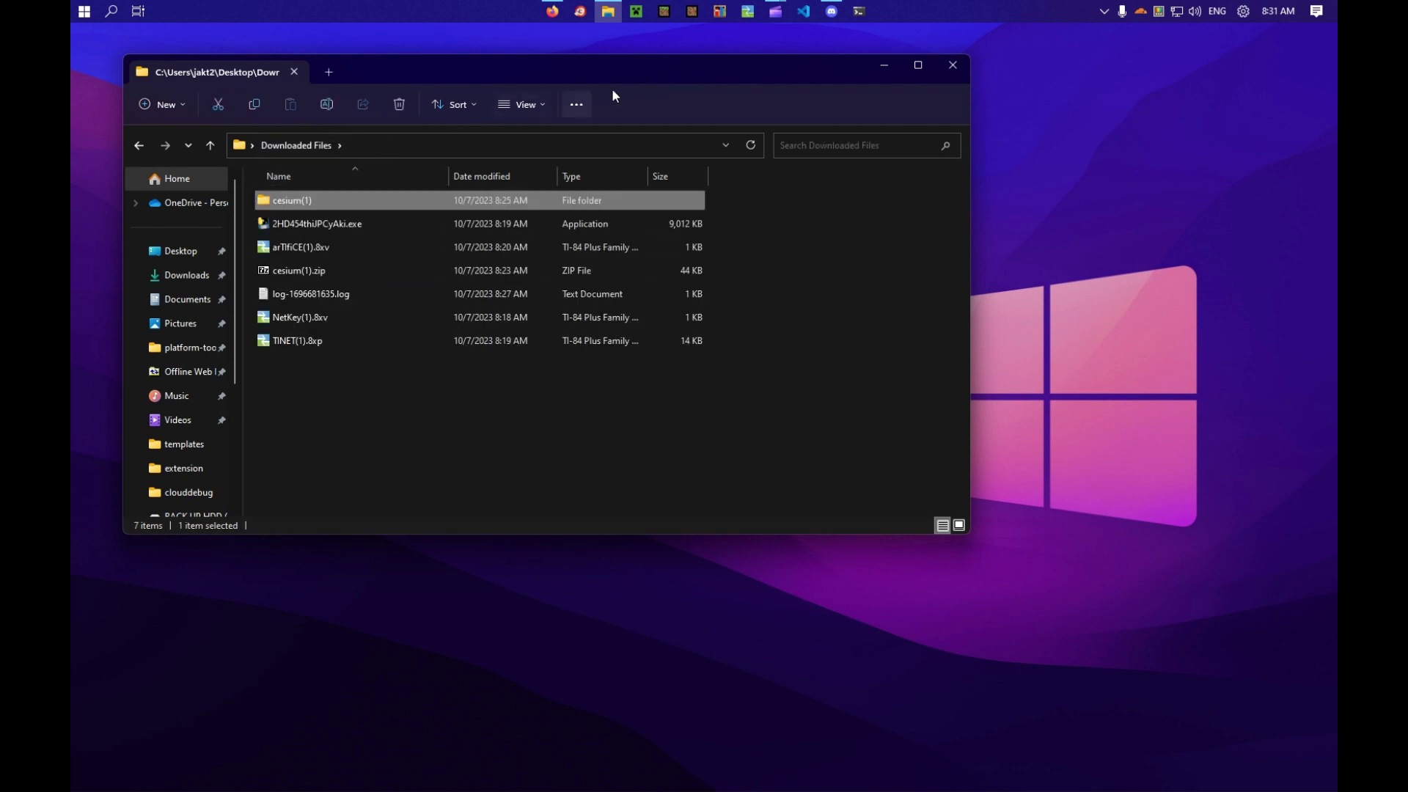
Switch to TI Connect CE and show the contents of the connected TI-84 Plus CE Python
click(755, 9)
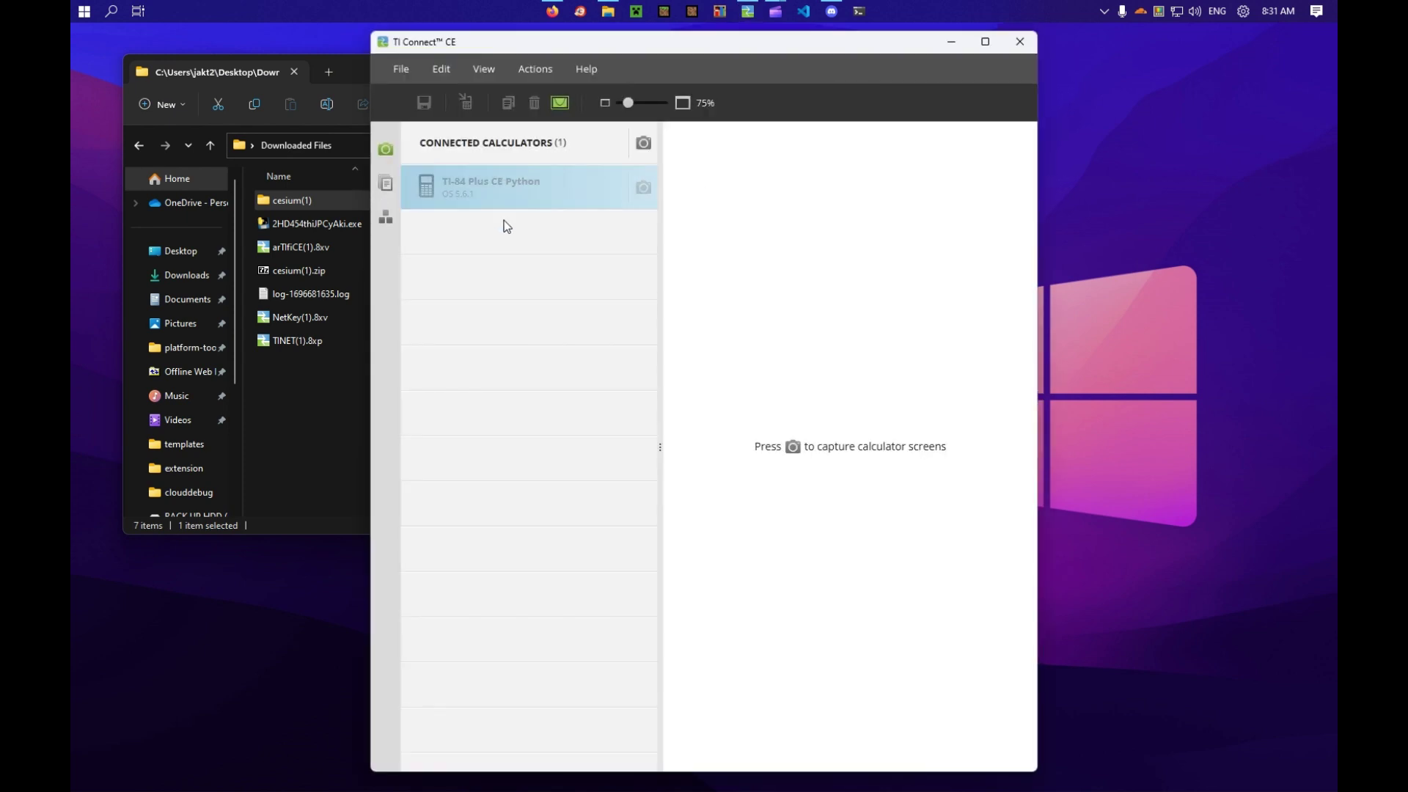
click(387, 185)
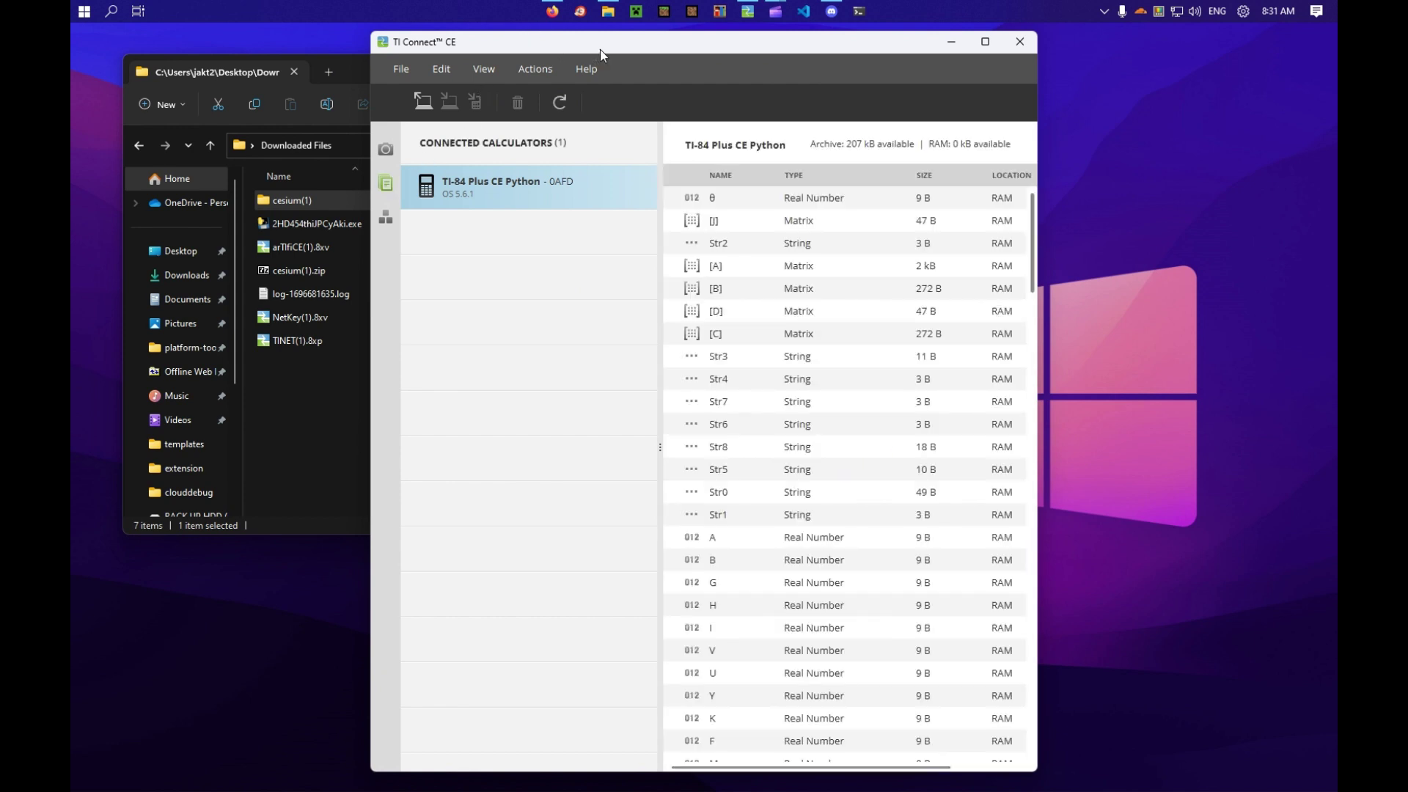
Shrink the TI Connect CE window and arrange it side by side with the Downloaded Files window
drag(599, 53, 686, 49)
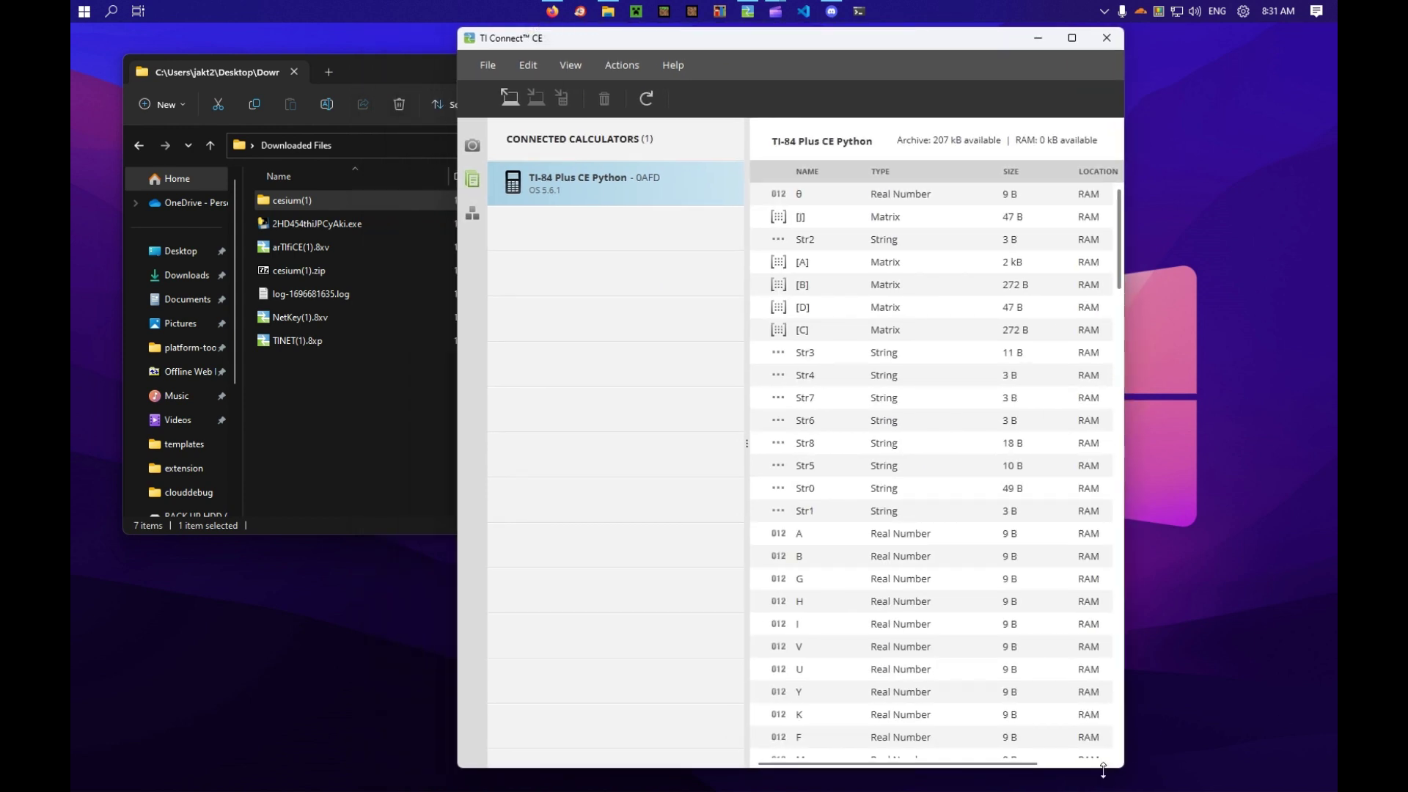
drag(1103, 770, 1102, 550)
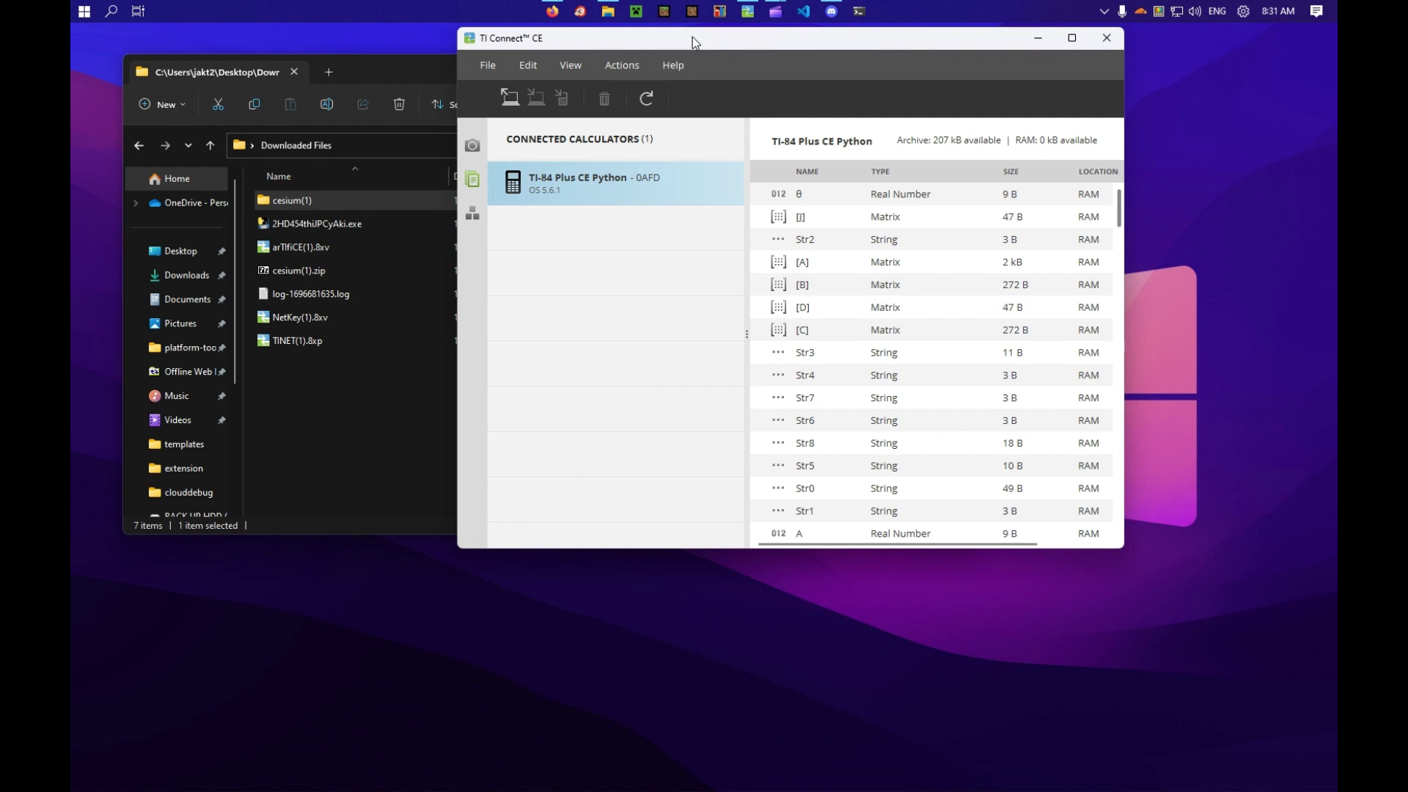
drag(692, 37, 721, 311)
drag(582, 71, 813, 69)
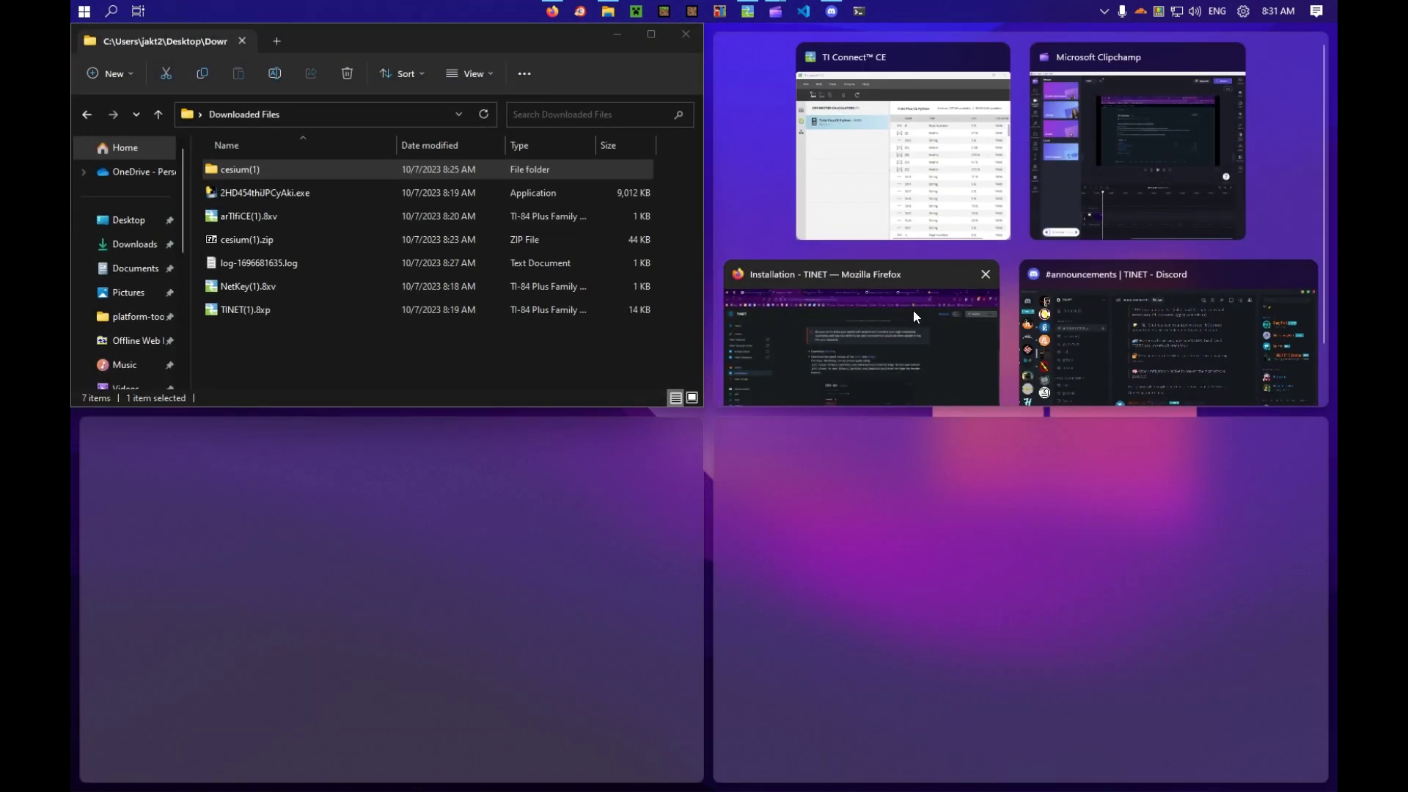
click(942, 142)
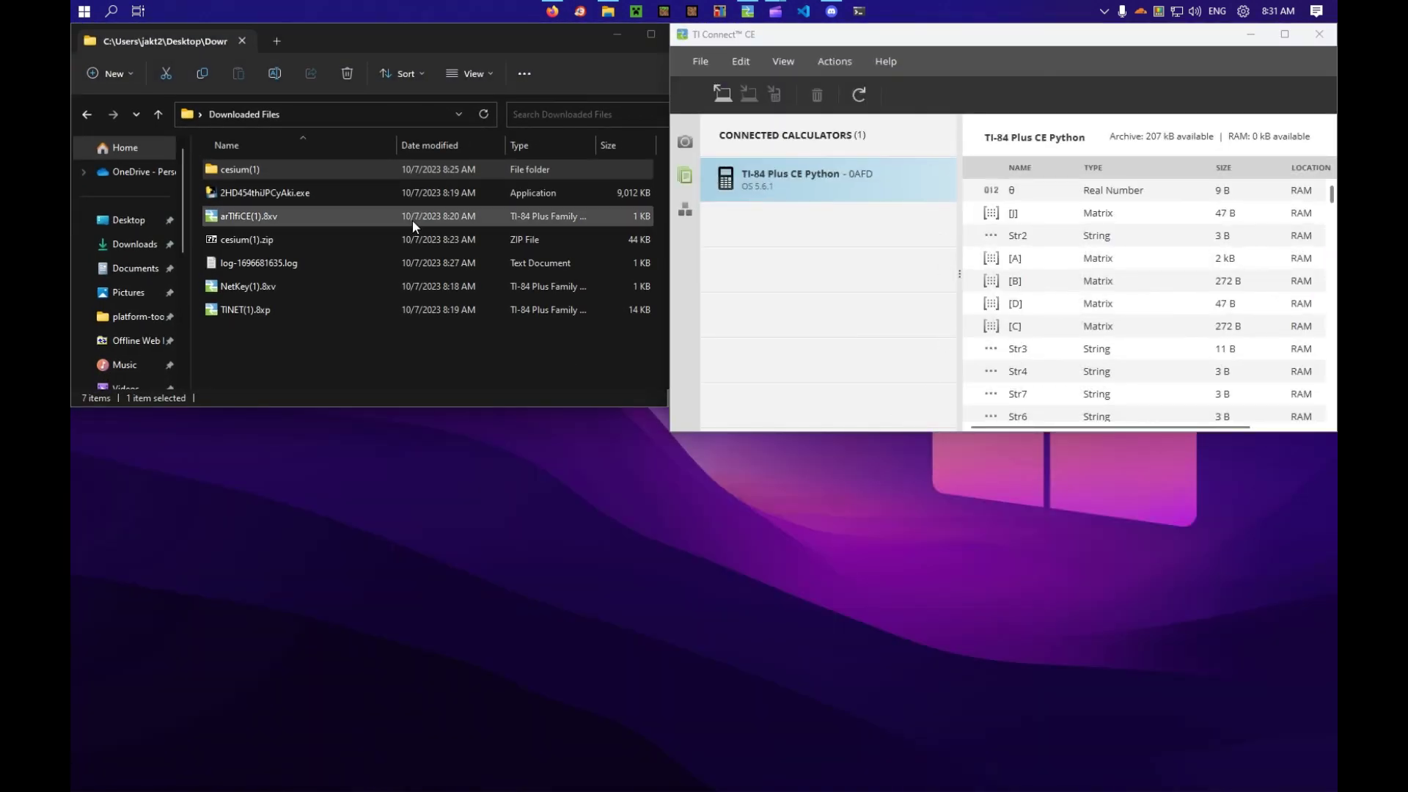
click(470, 311)
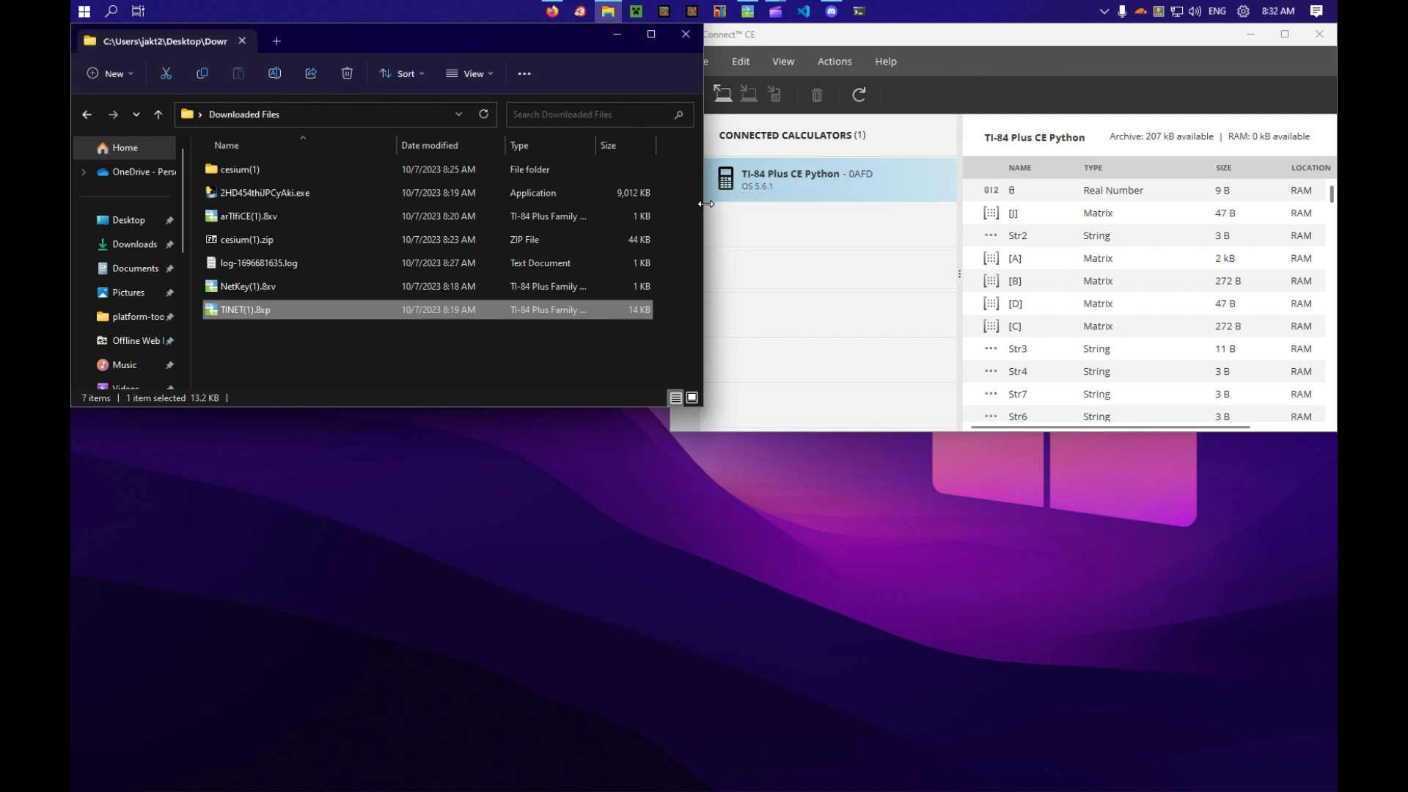
drag(705, 204, 661, 226)
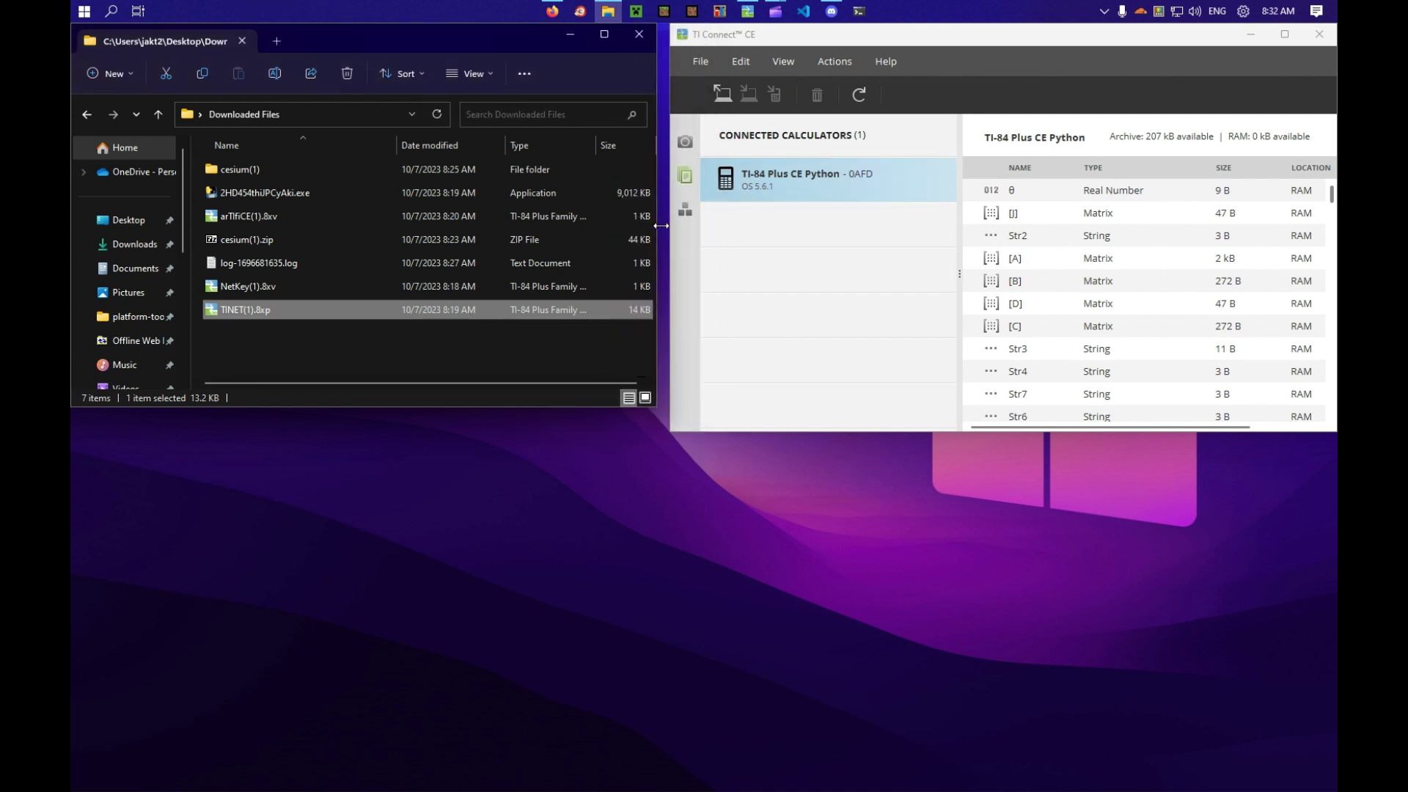
click(525, 374)
click(858, 333)
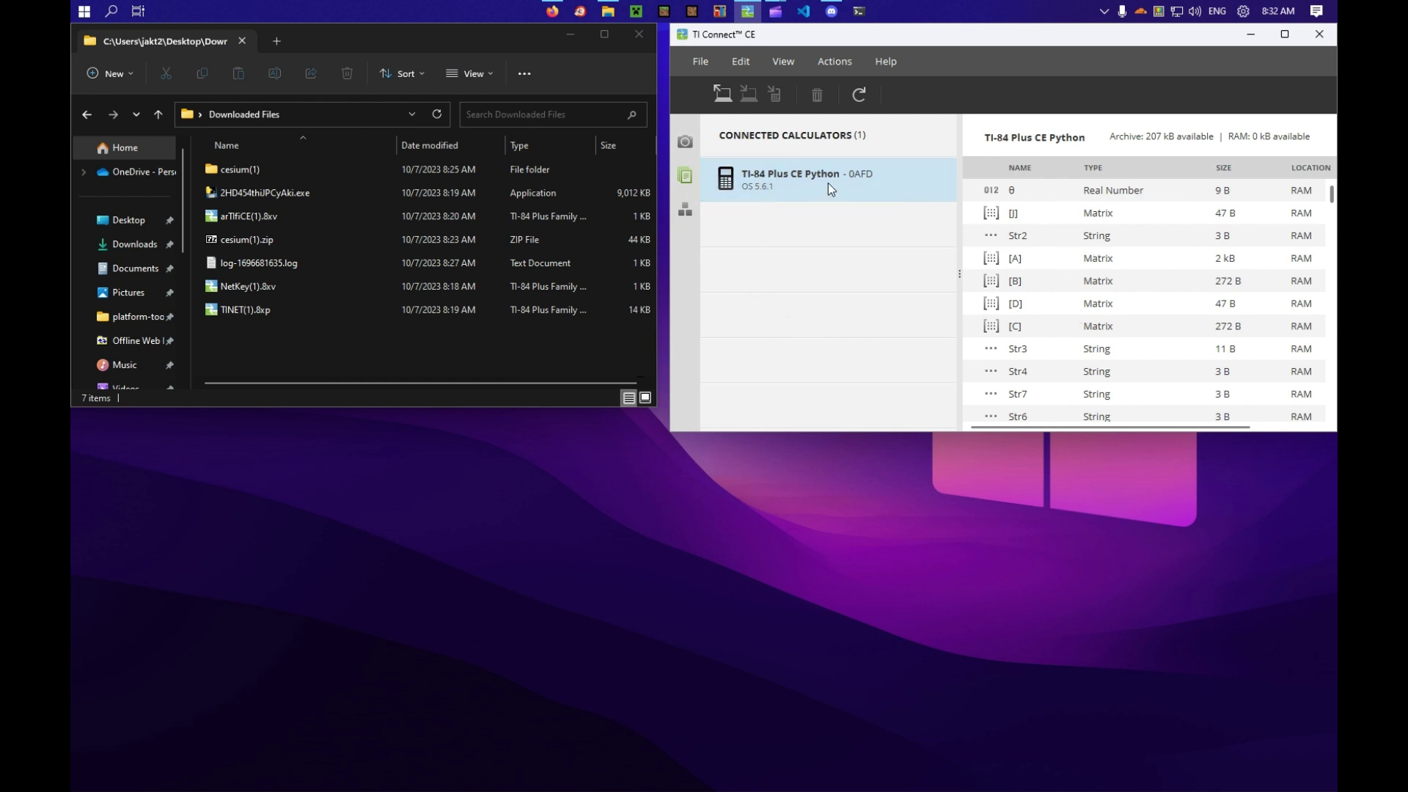
Send cesium.8xp from the extracted cesium folder to the calculator's RAM, repeating the transfer once
double_click(275, 168)
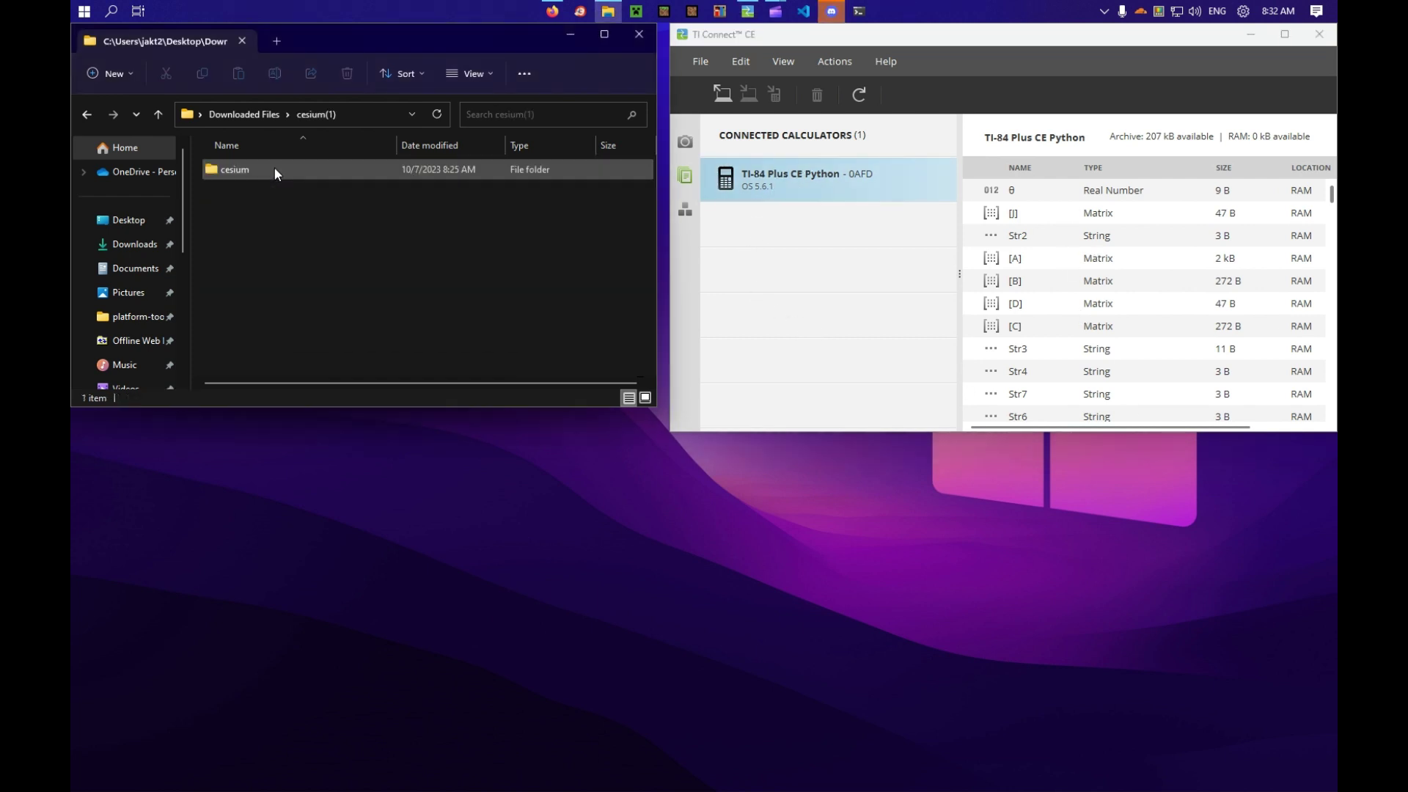
double_click(283, 168)
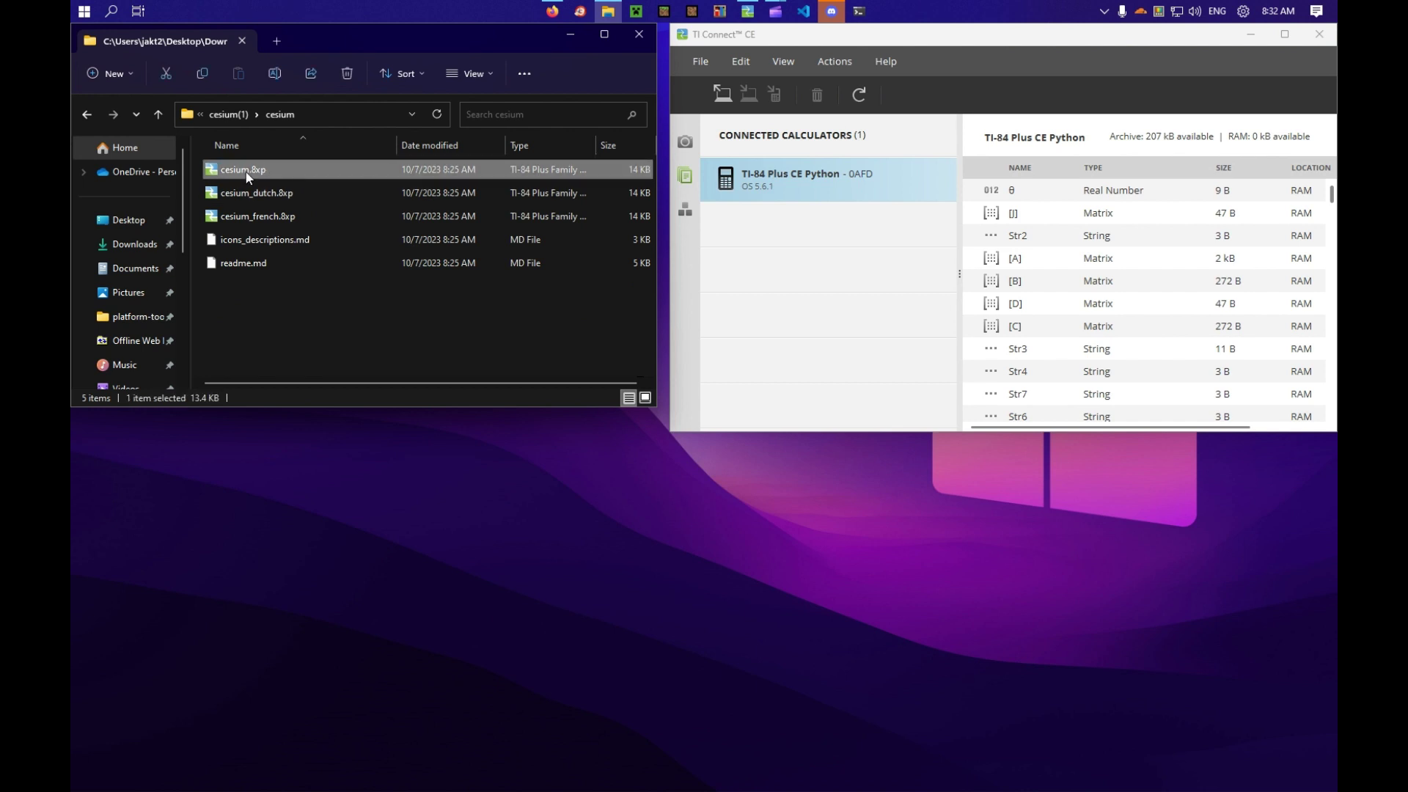
drag(245, 172, 1186, 262)
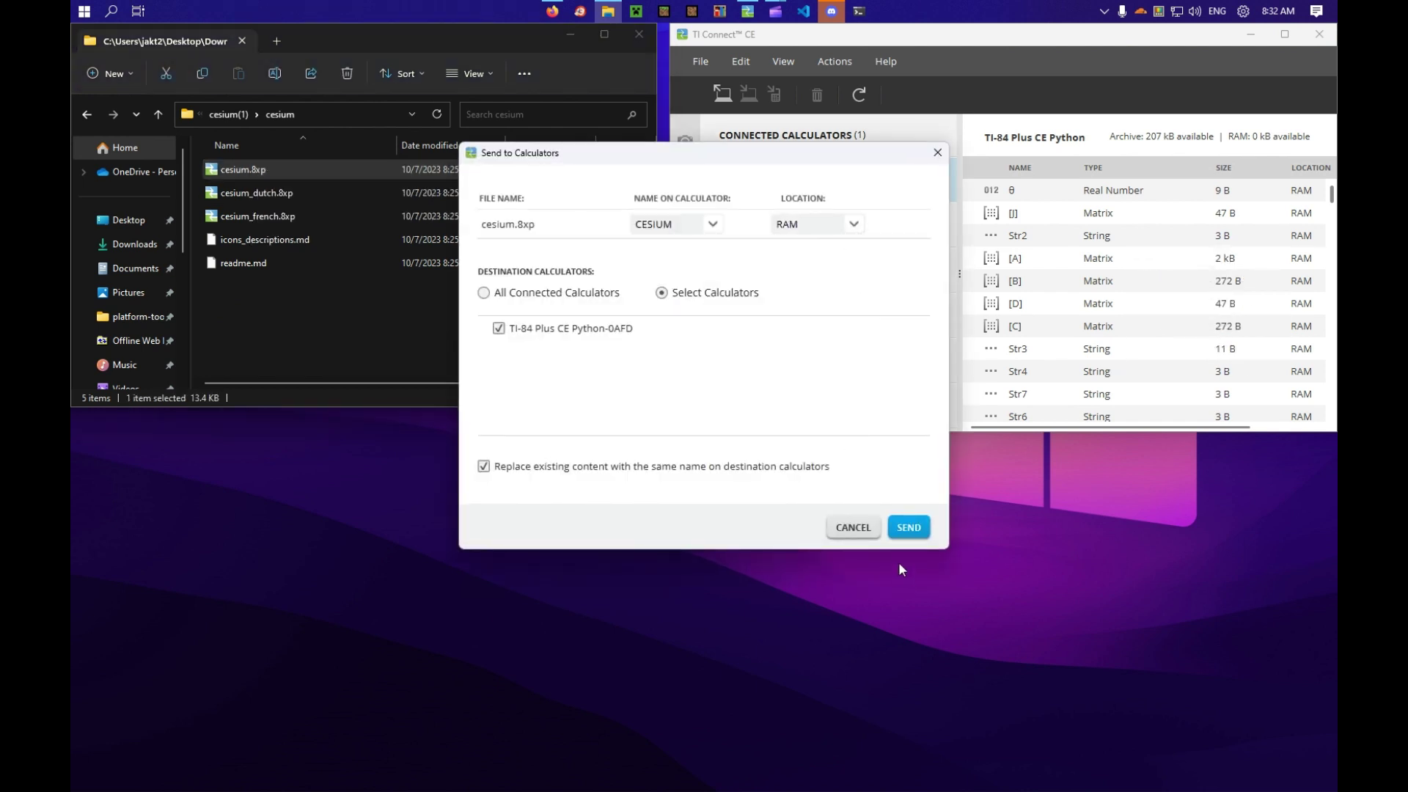
click(908, 532)
click(847, 404)
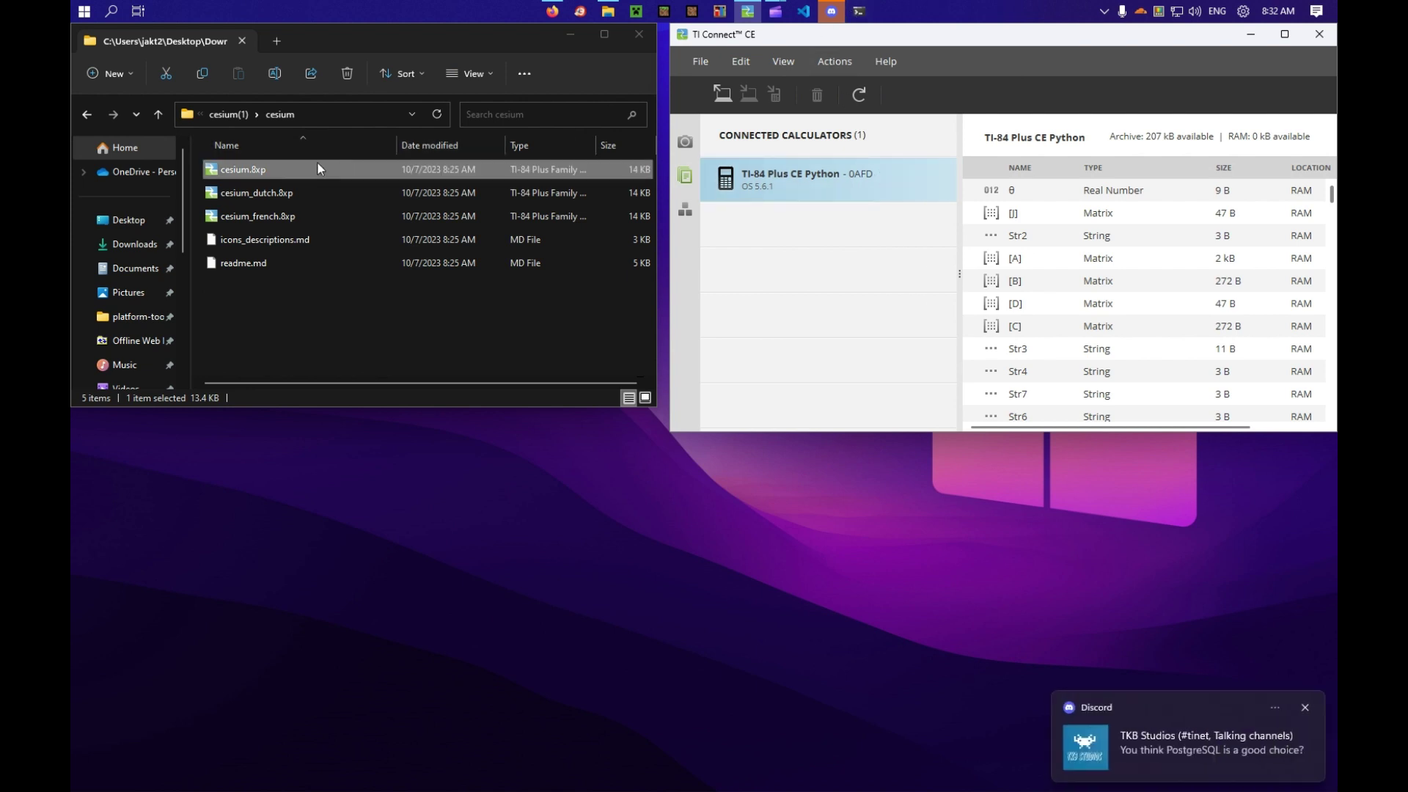
drag(317, 168, 821, 176)
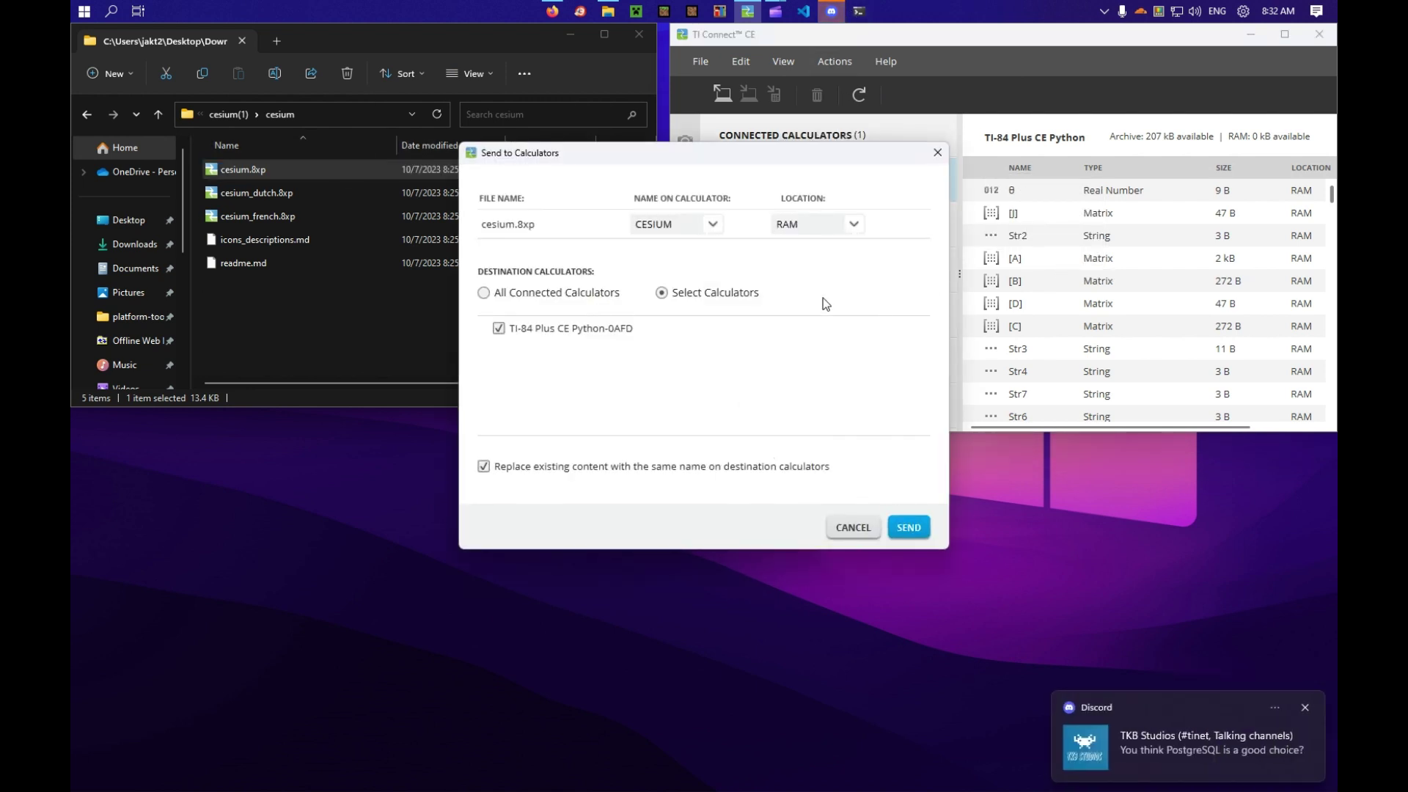
click(909, 527)
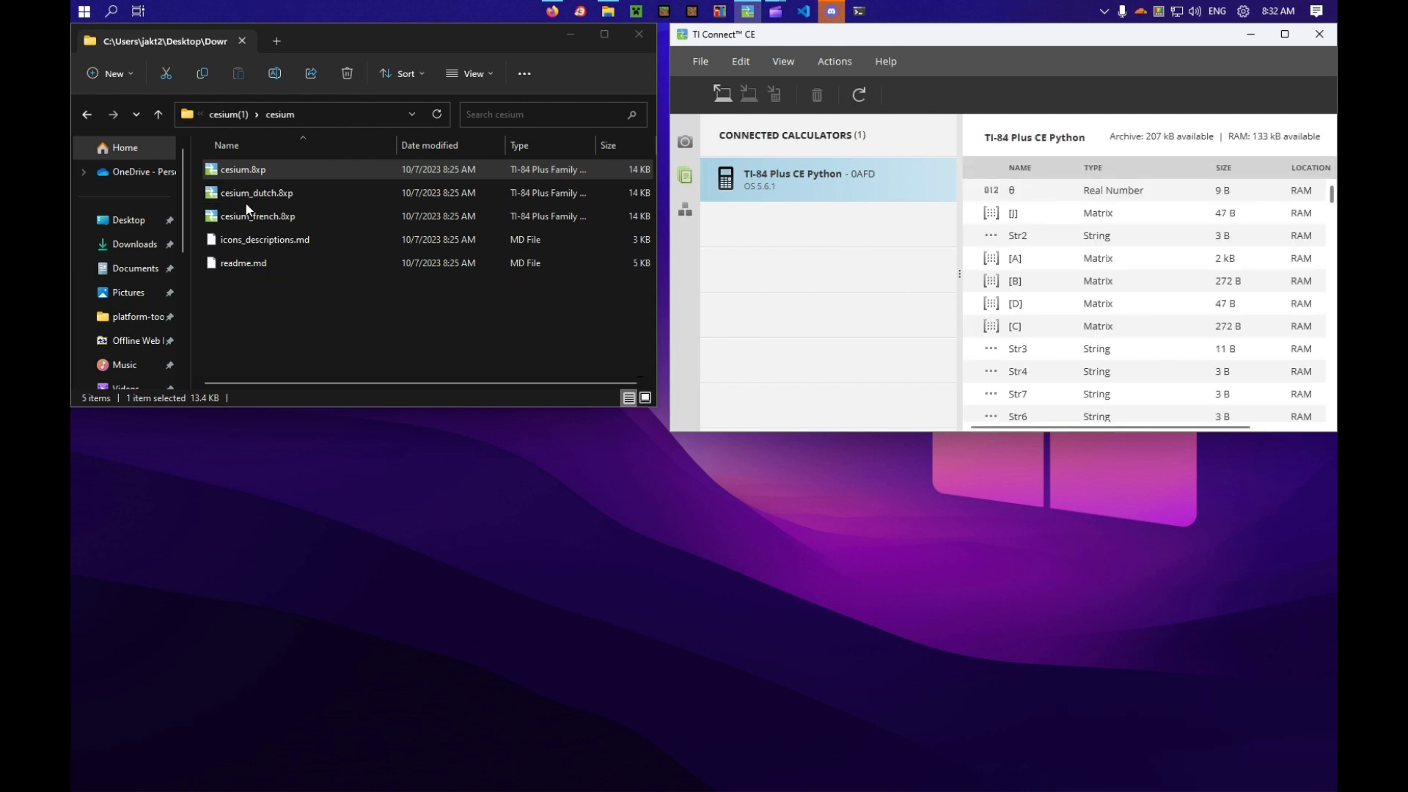
Send arTIfiCE(1).8xv, NetKey(1).8xv and TINET(1).8xp from Downloaded Files to the calculator, with arTIfiCE's location set to Archive
click(228, 114)
click(226, 114)
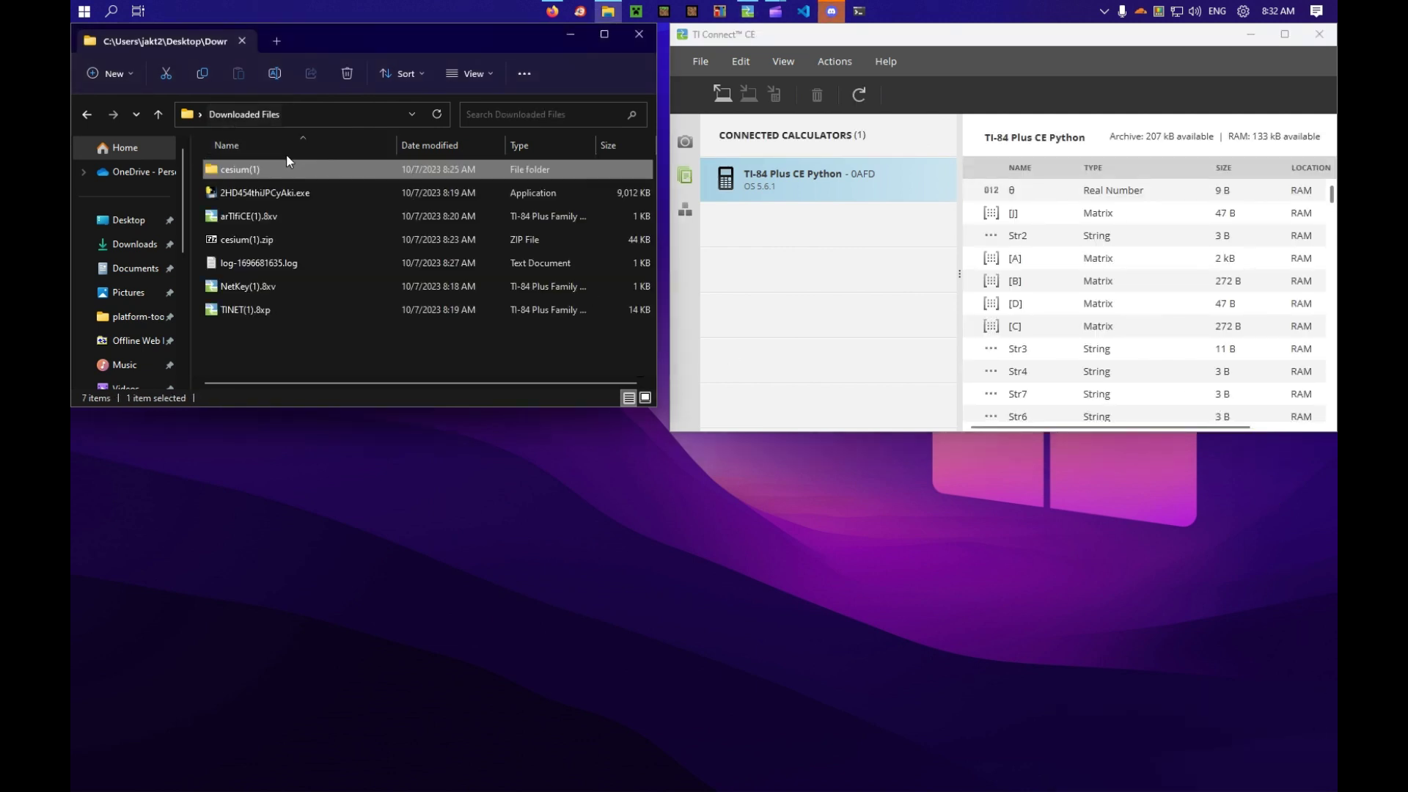
click(268, 211)
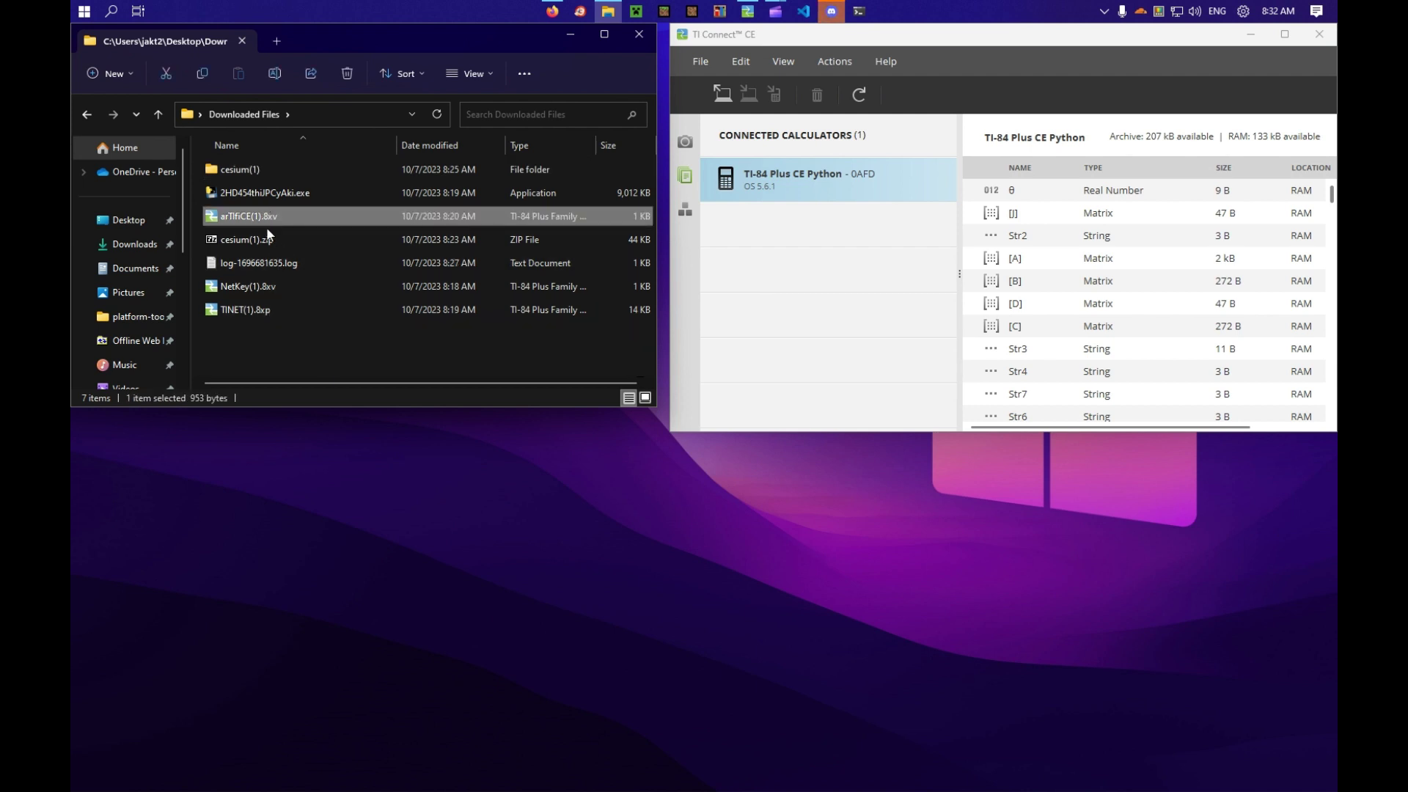
ctrl+click(246, 285)
ctrl+click(251, 304)
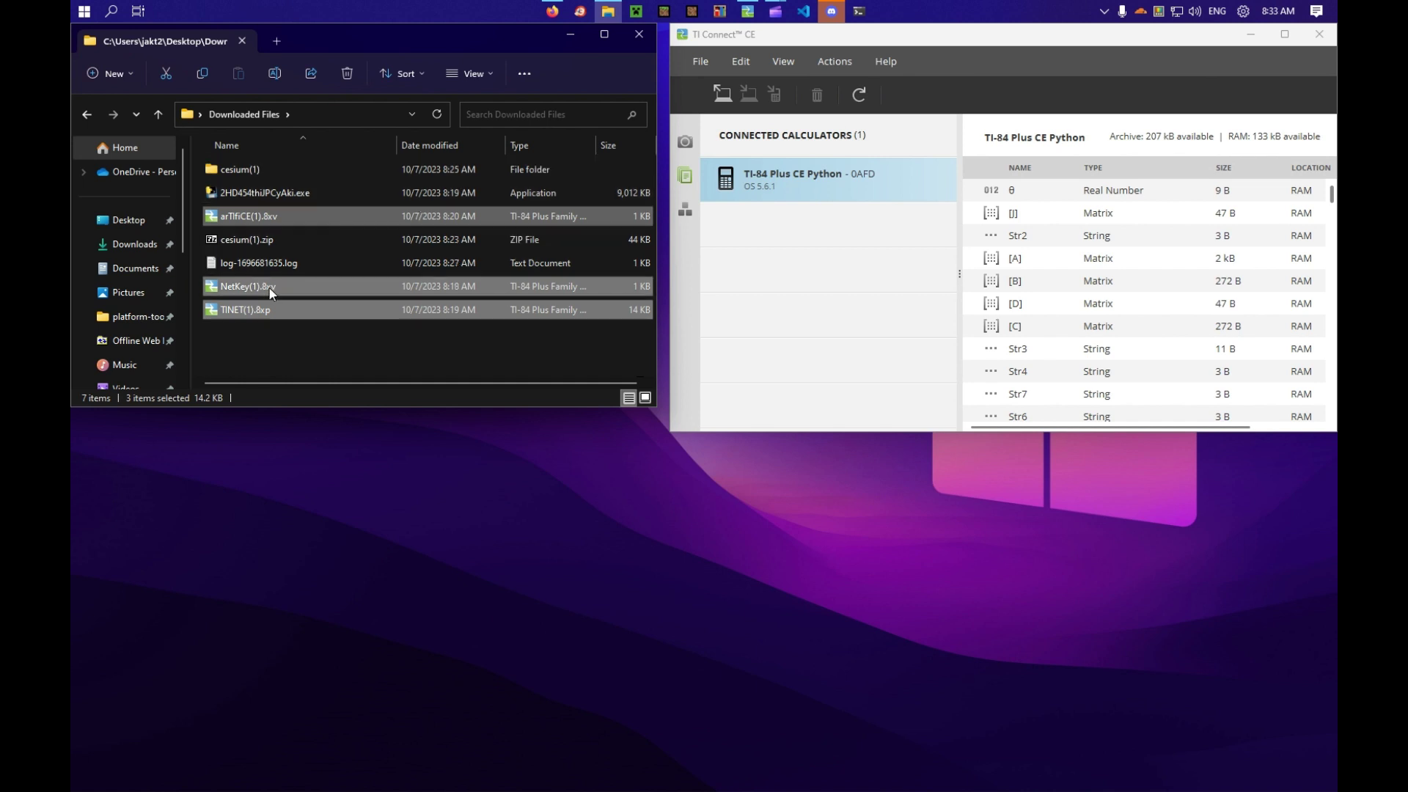
drag(257, 289, 1089, 225)
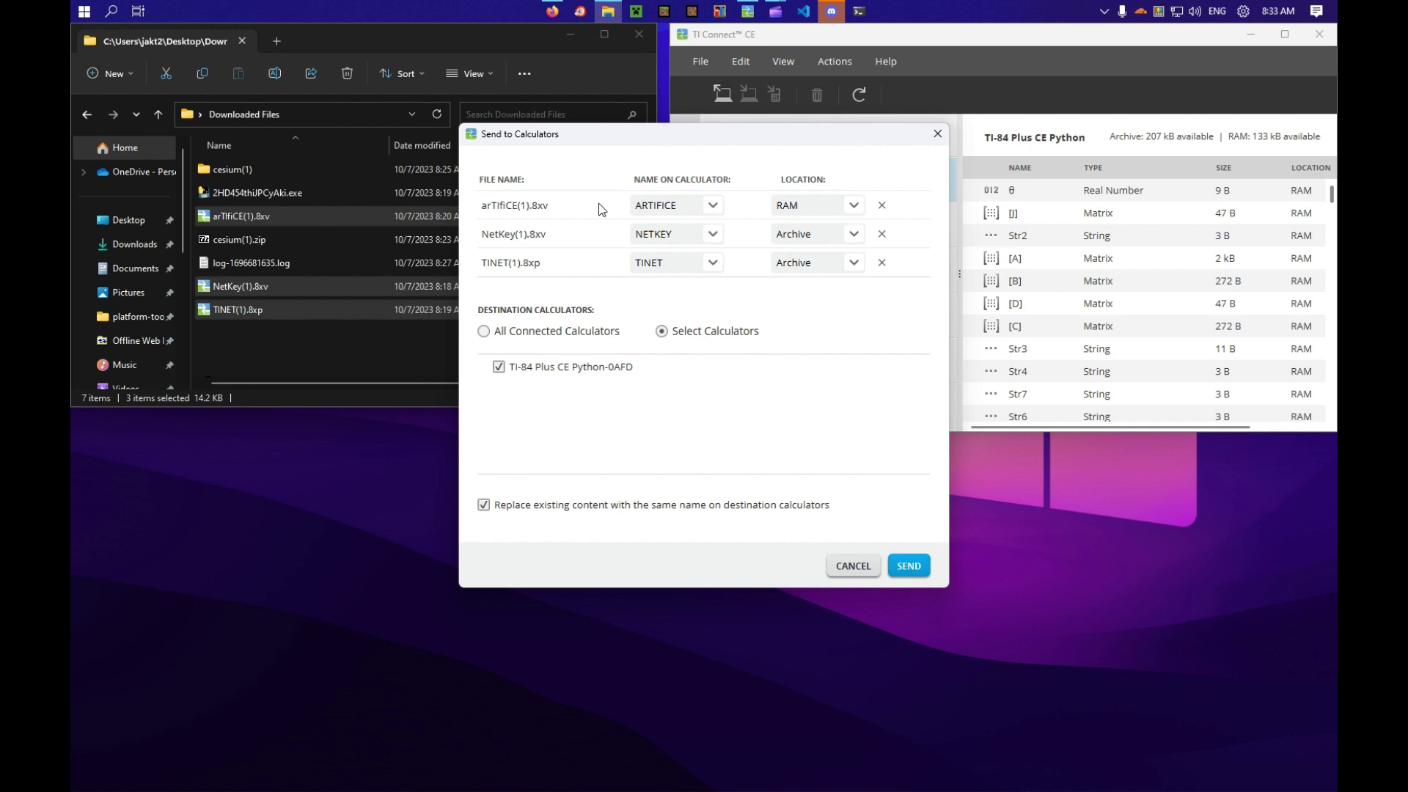
click(853, 205)
click(814, 224)
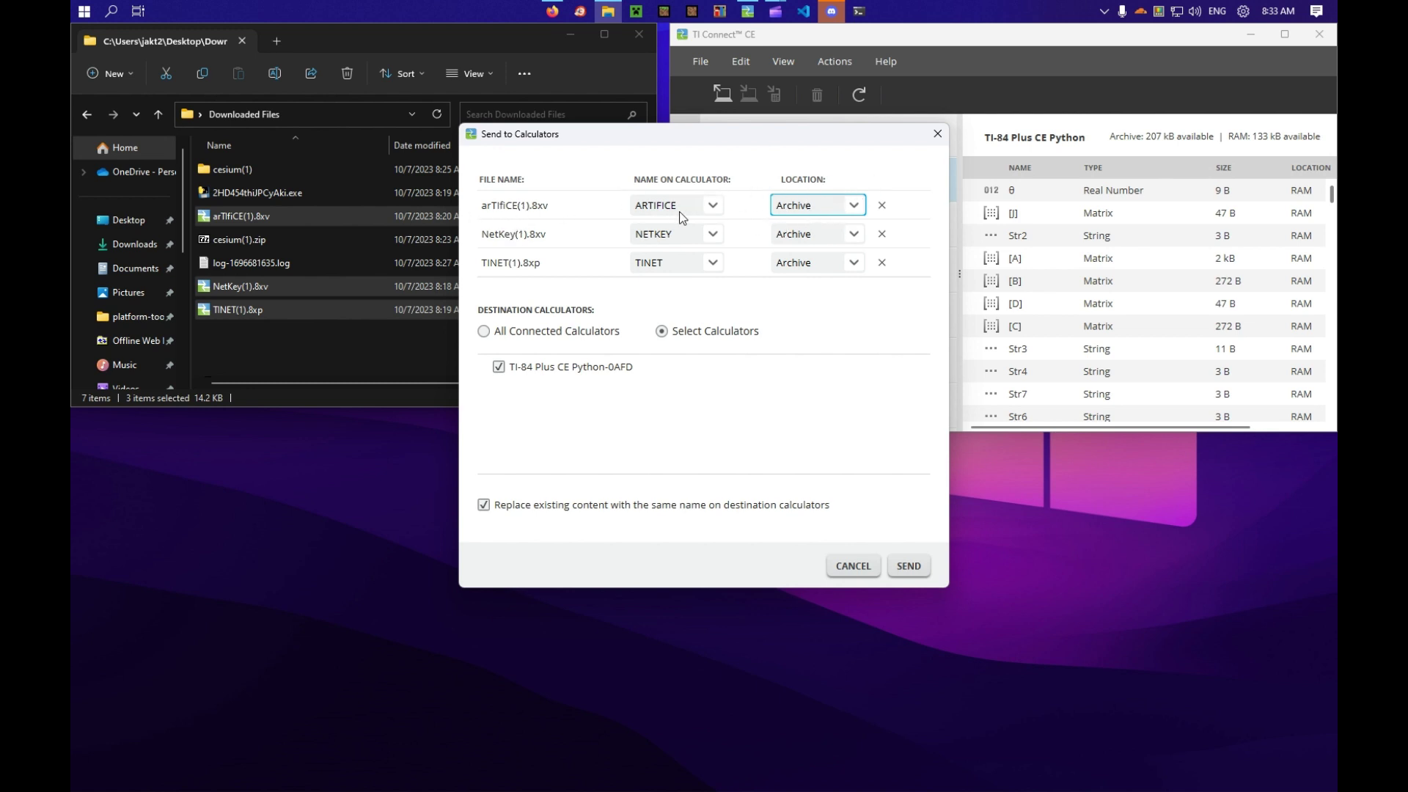
click(909, 565)
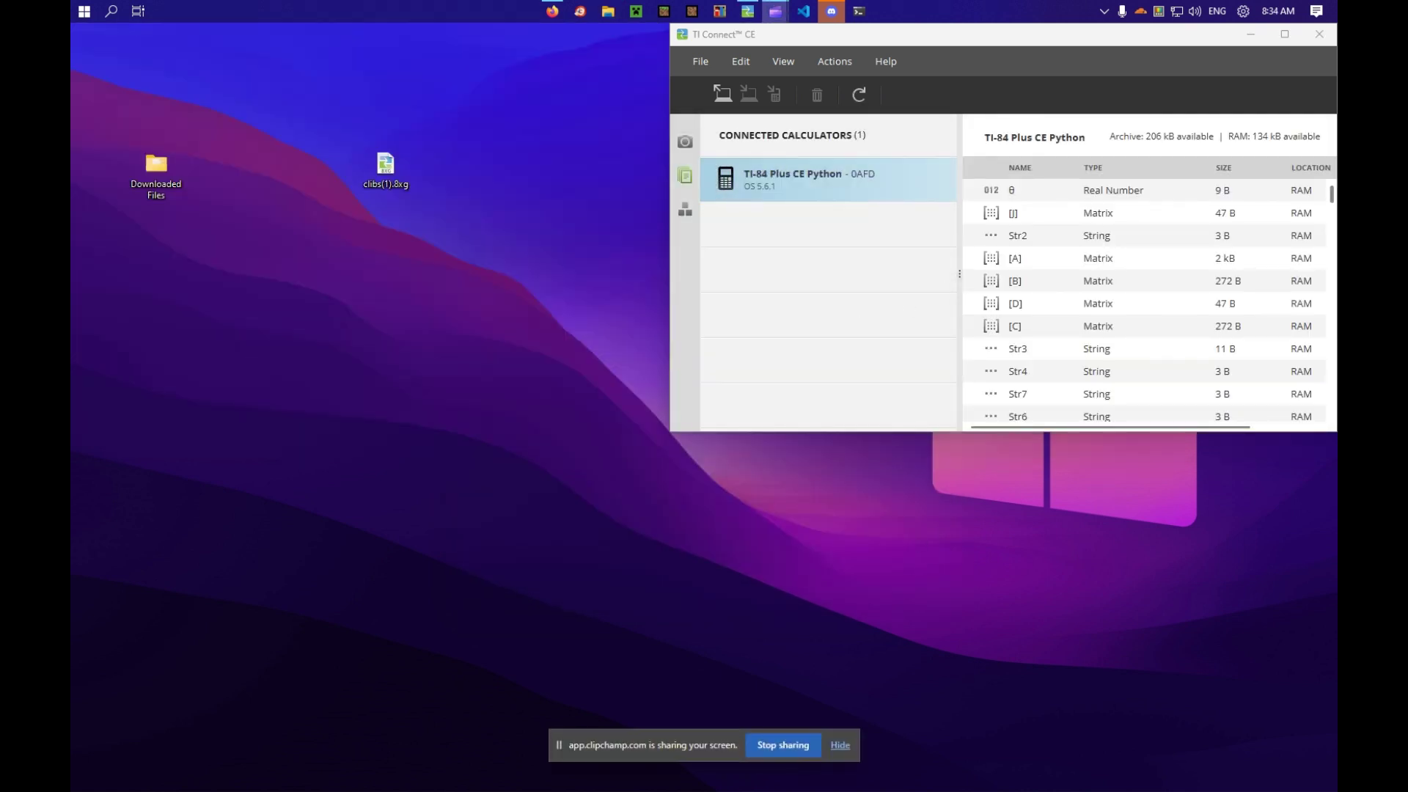
Send the libraries in clibs(1).8xg from the desktop to the calculator's Archive and close TI Connect CE
click(847, 745)
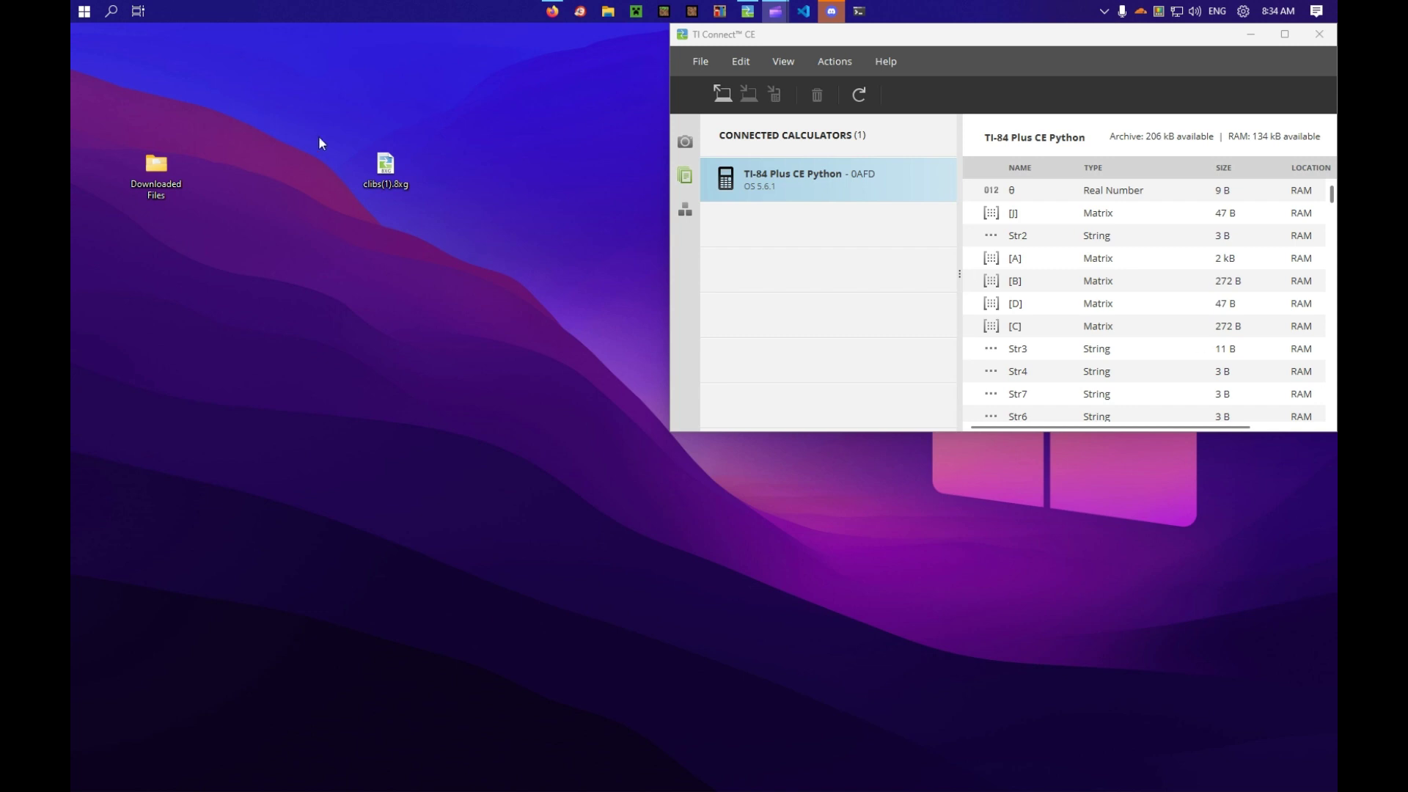
click(366, 183)
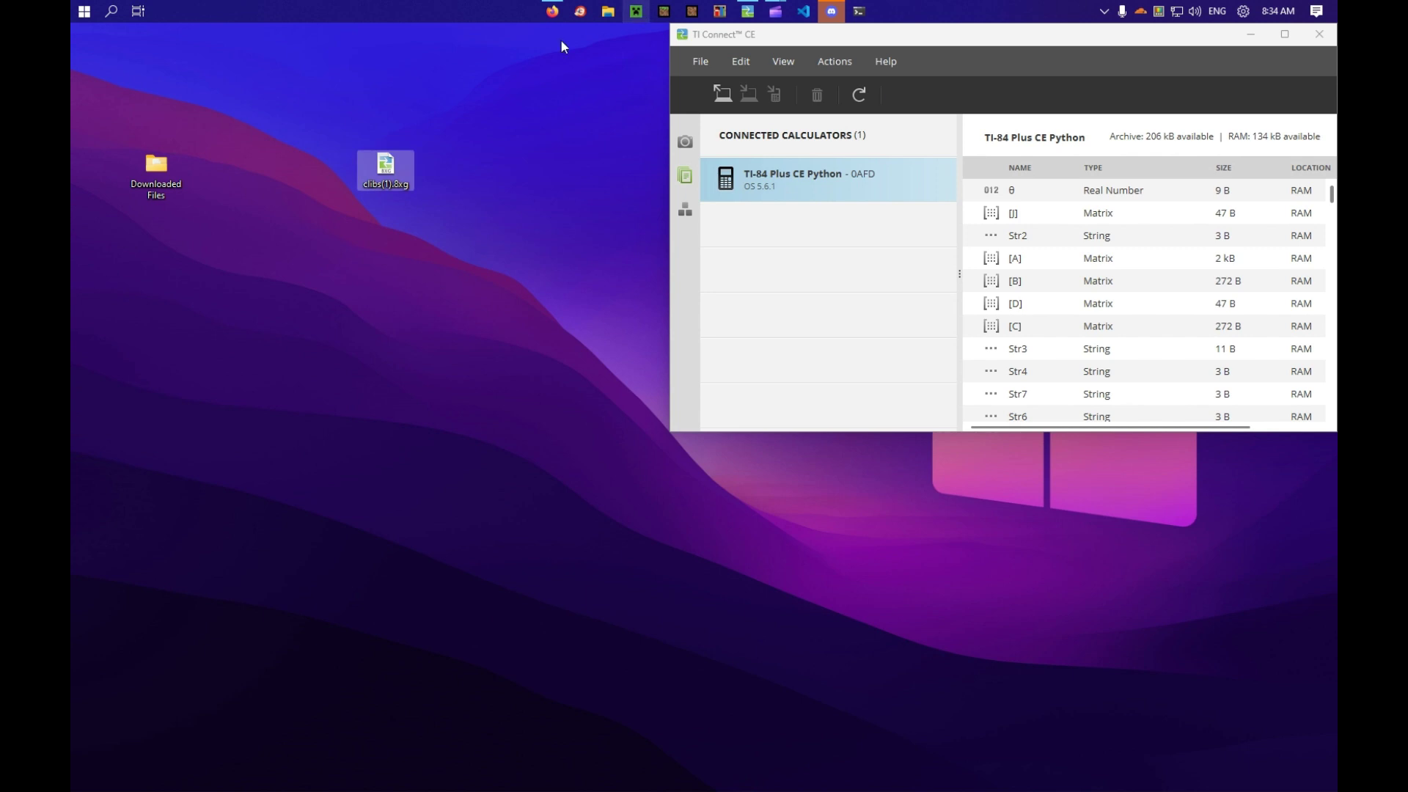
drag(377, 164, 1106, 242)
scroll(741, 245, down, 3)
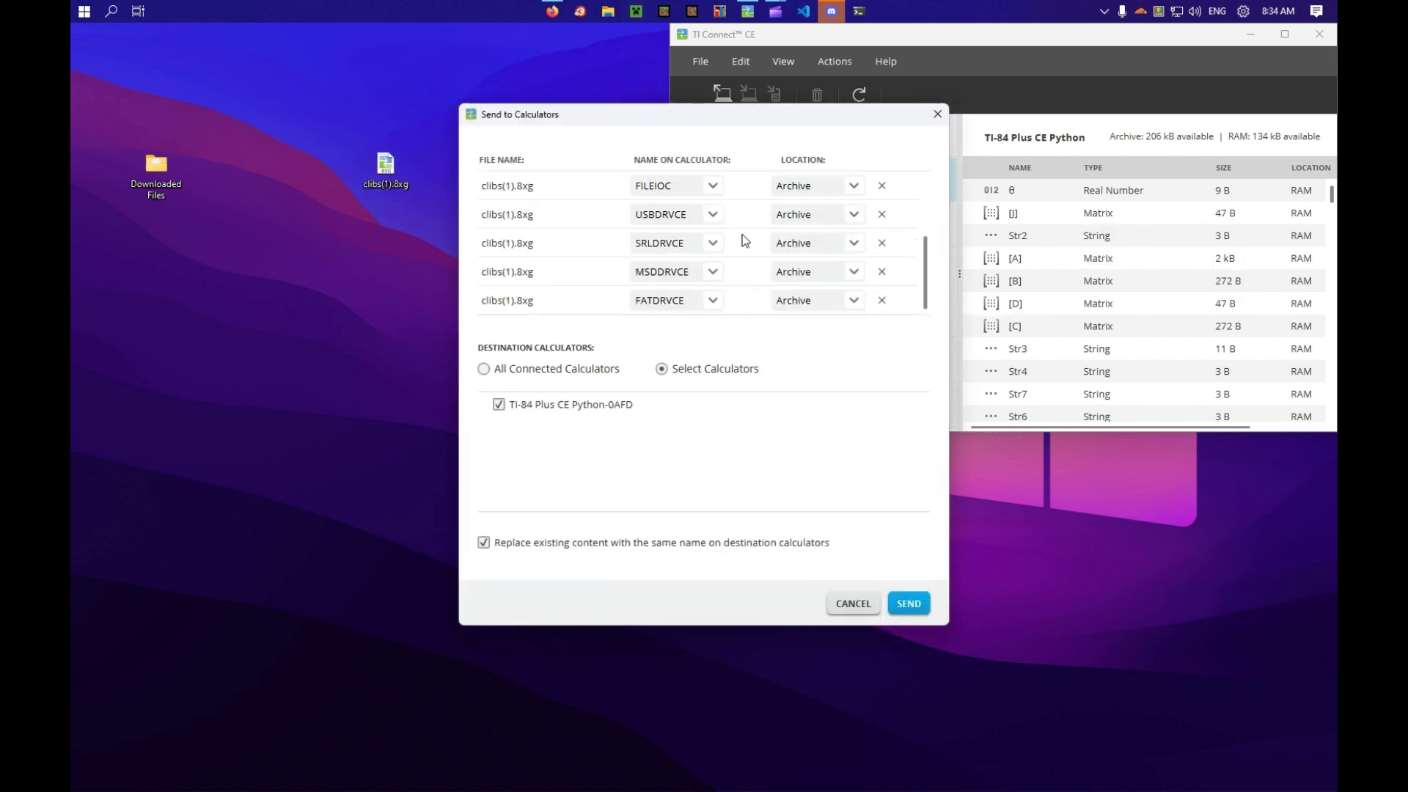
scroll(740, 245, up, 3)
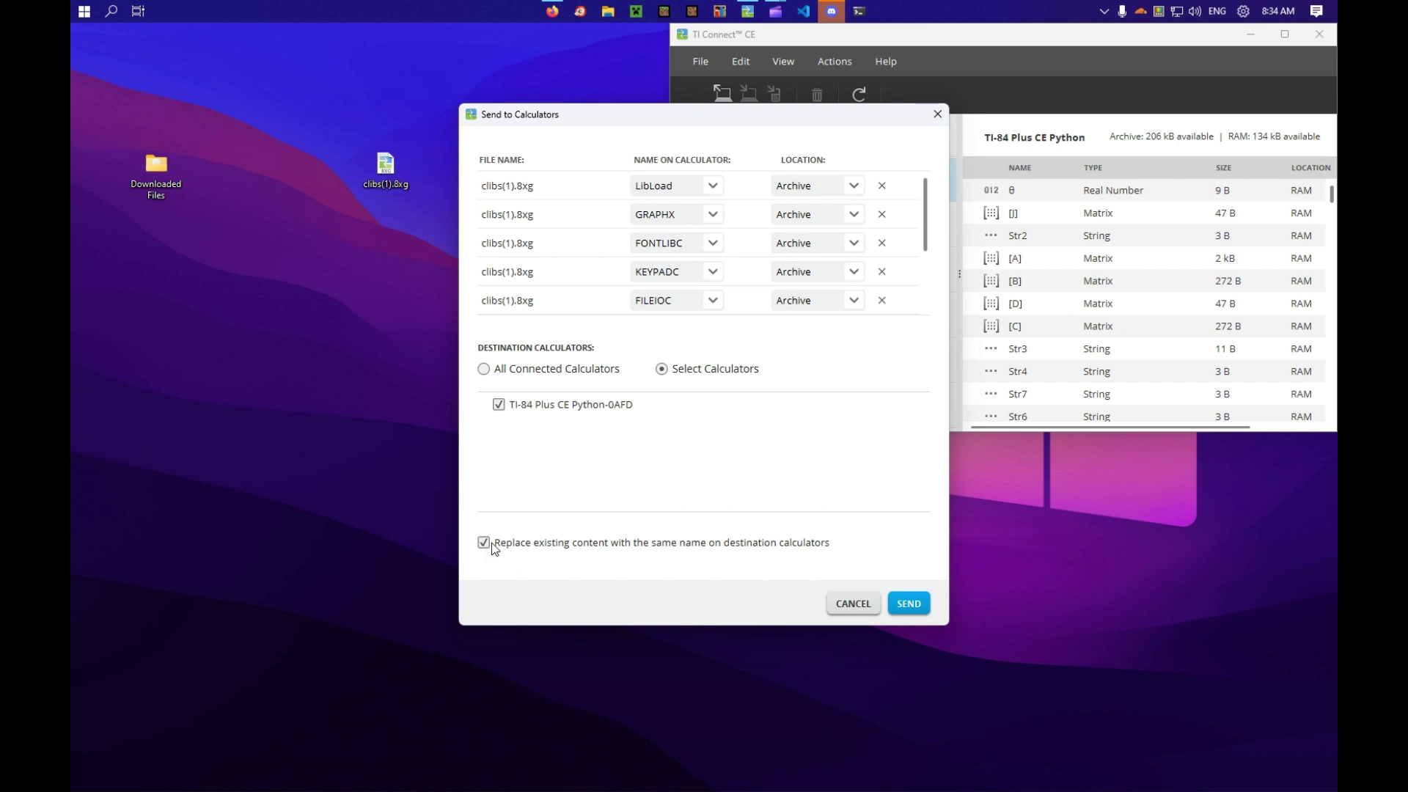
click(927, 604)
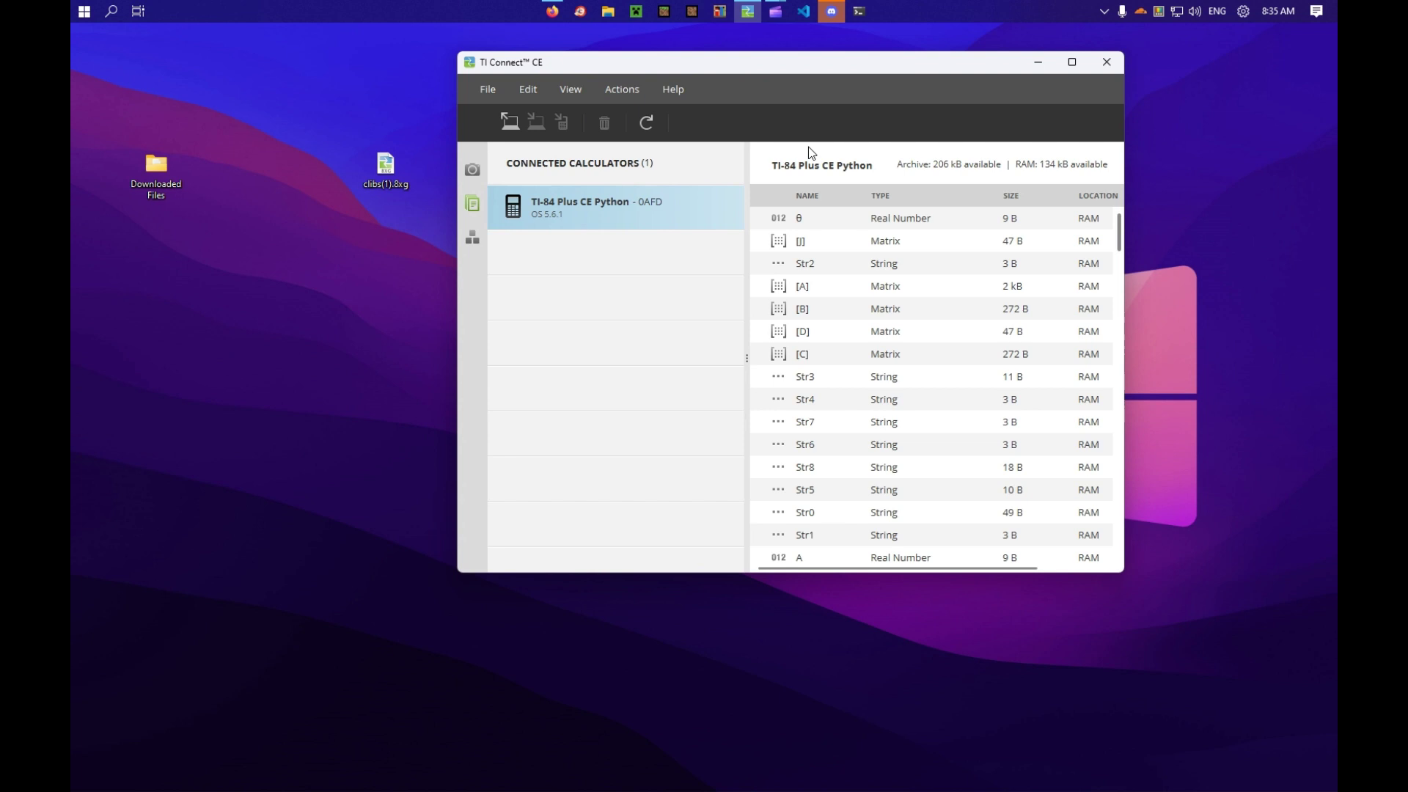
click(1107, 61)
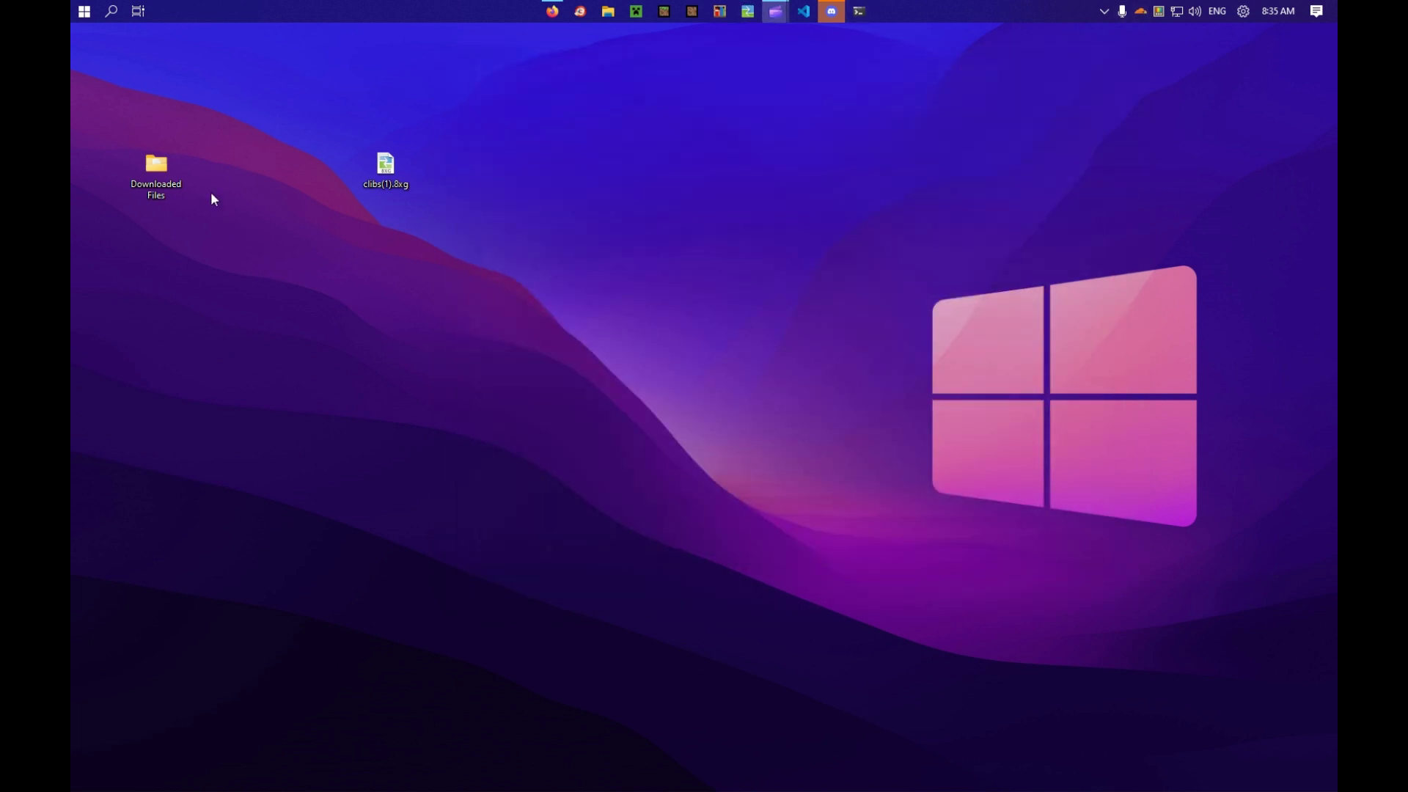
Run the bridge application 2HD454thiJPCyAki.exe from the Downloaded Files folder and close the File Explorer window
double_click(129, 182)
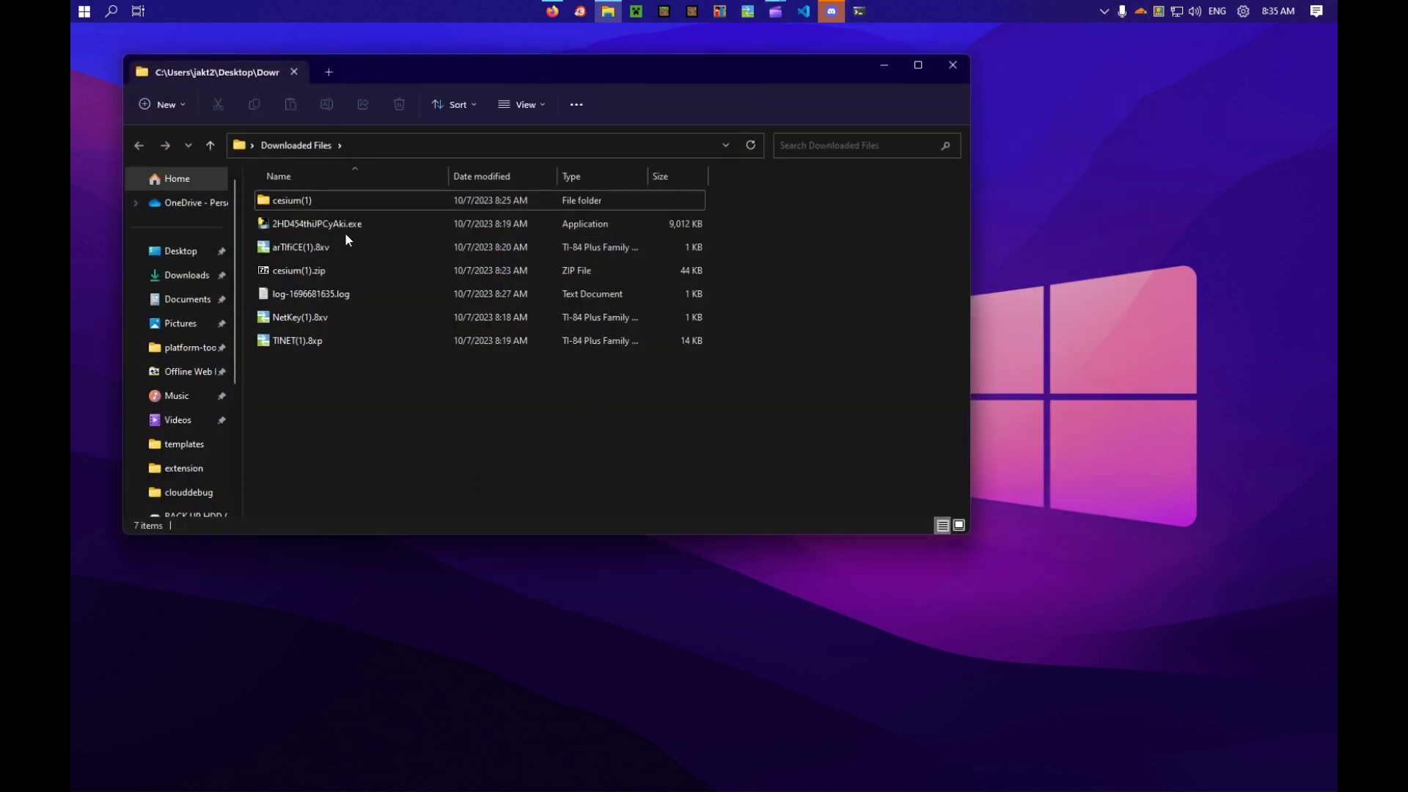
click(346, 231)
double_click(347, 231)
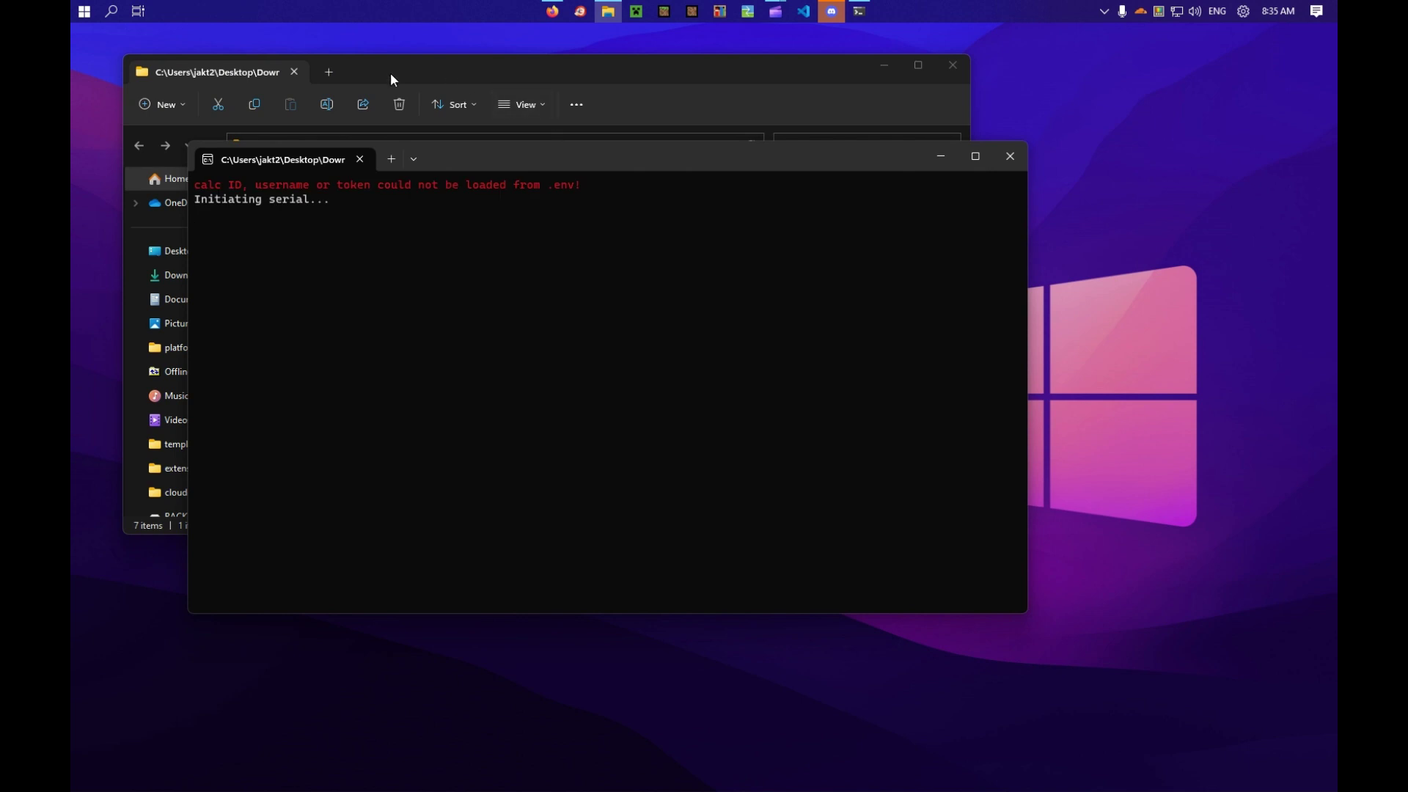
click(293, 72)
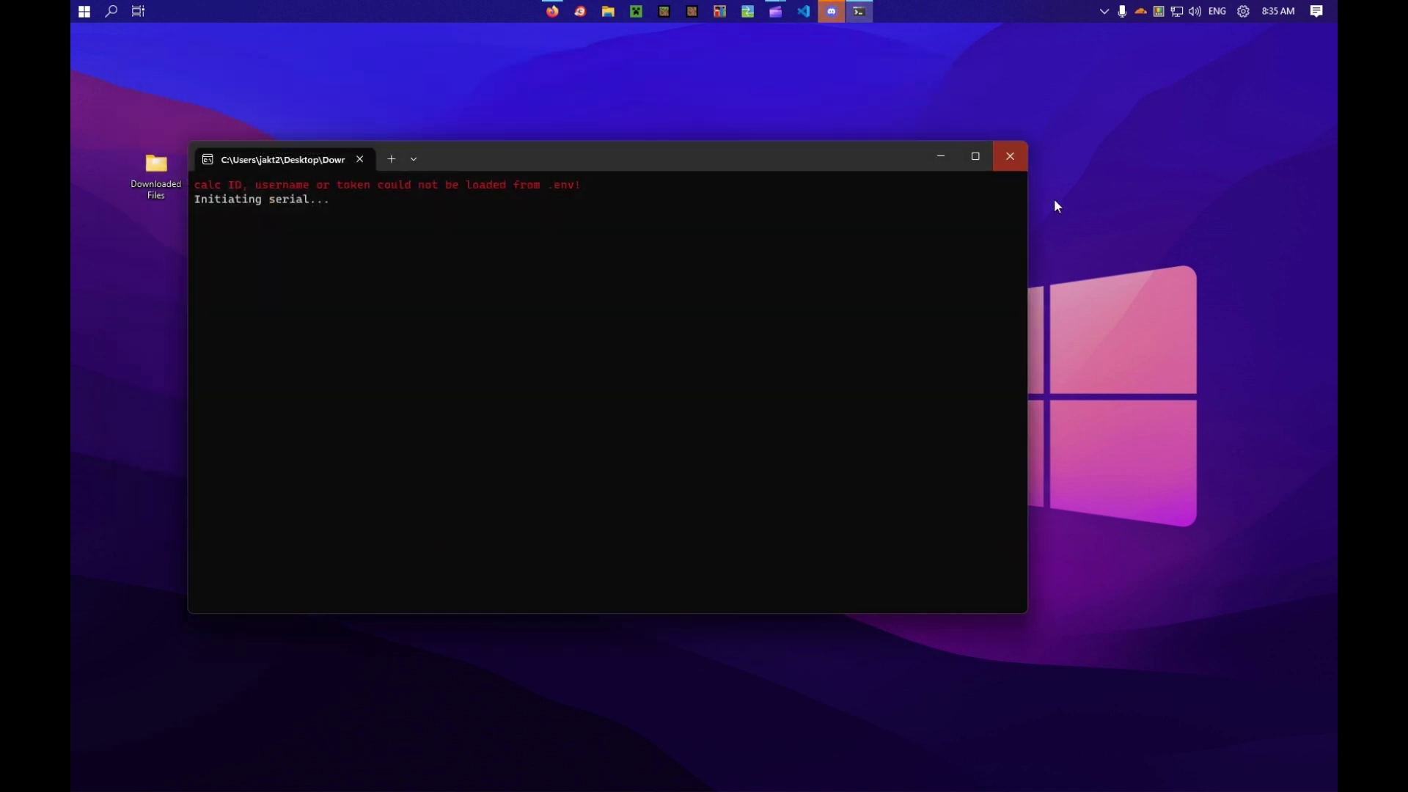